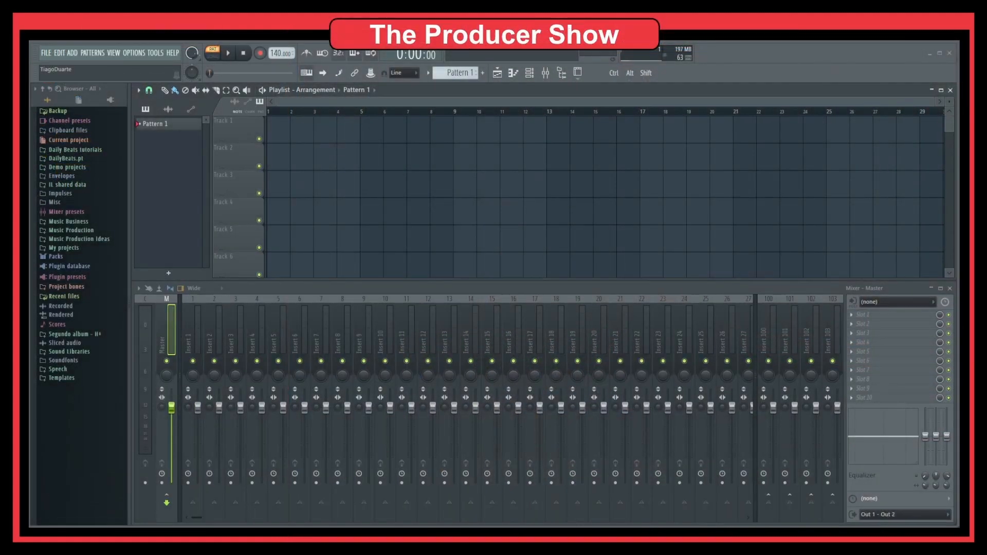
left_click(118, 532)
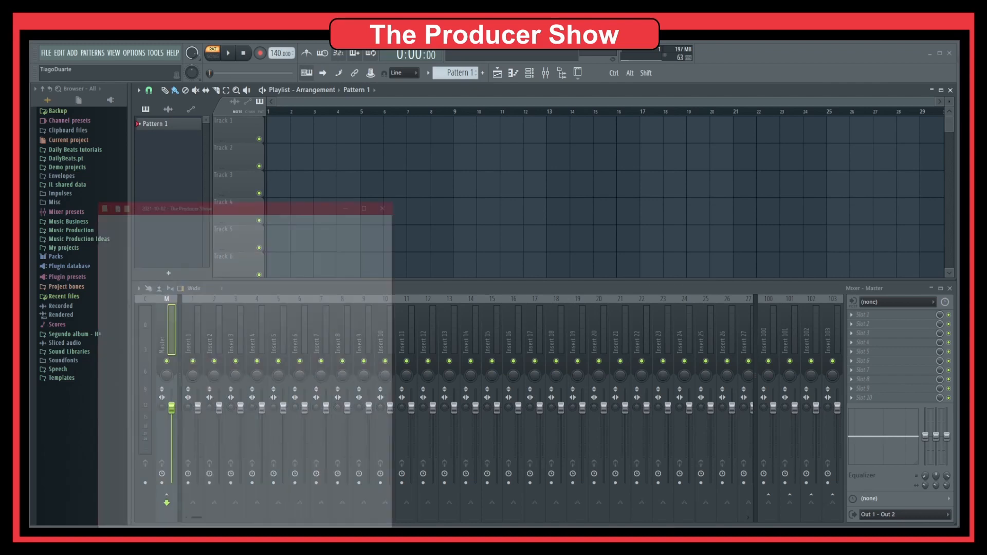
left_click(403, 125)
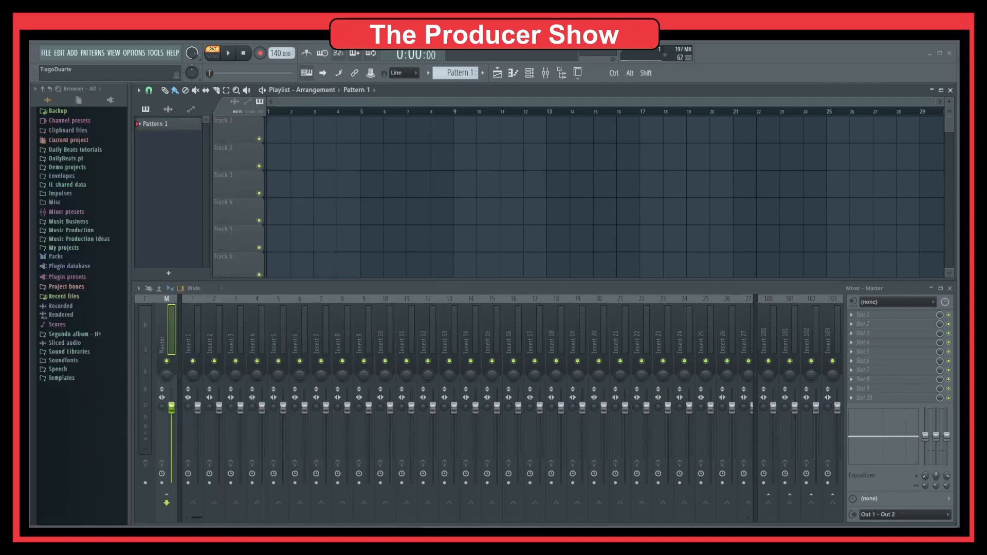
left_click(119, 533)
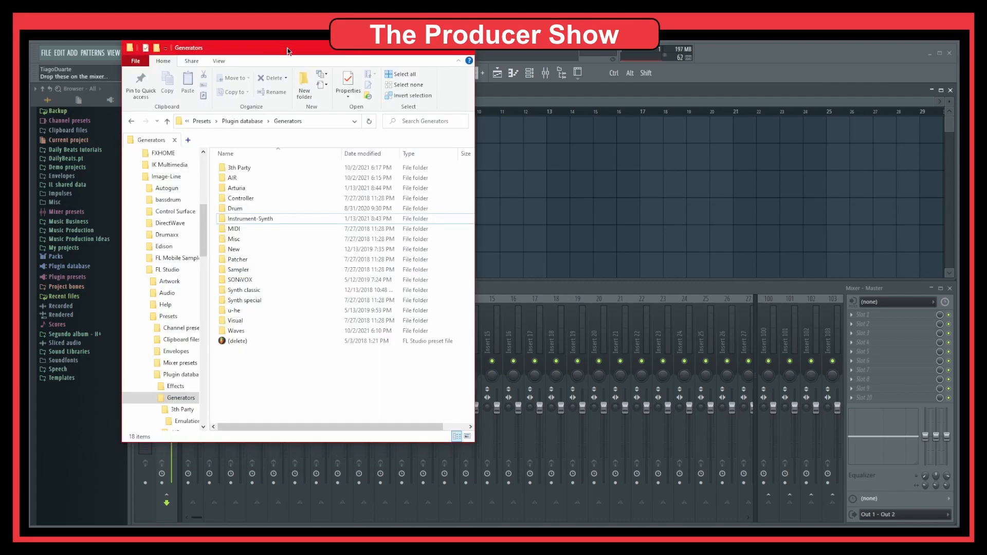
left_click(464, 53)
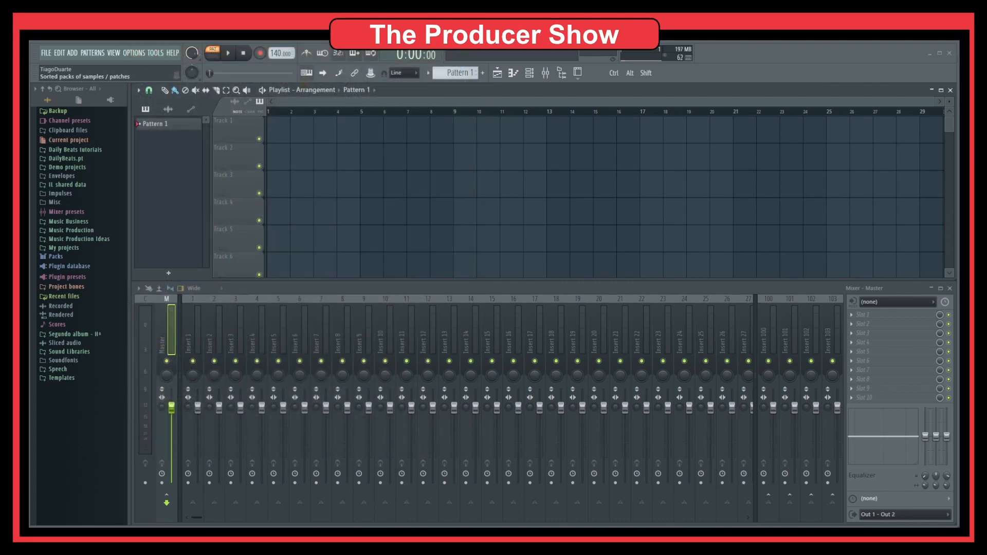
left_click(22, 244)
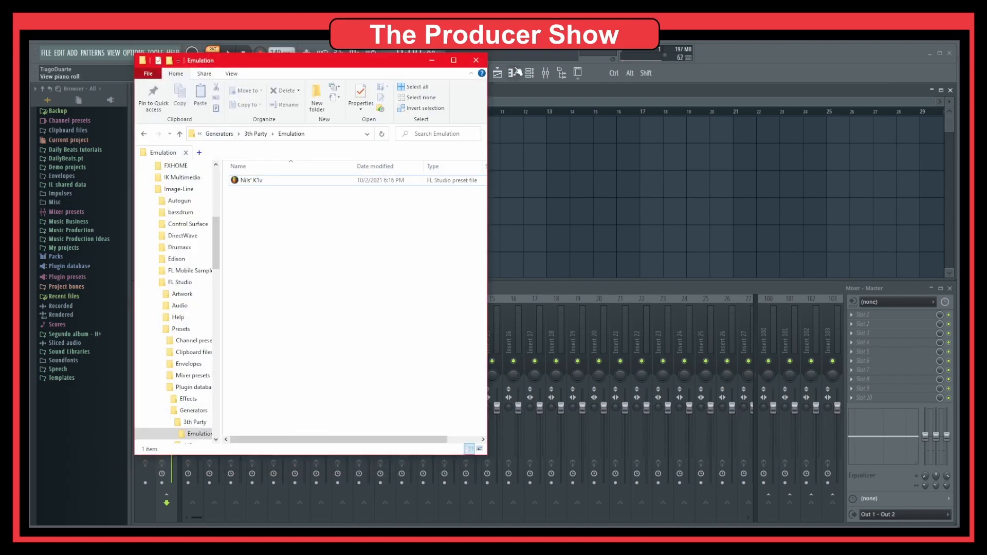
left_click(481, 59)
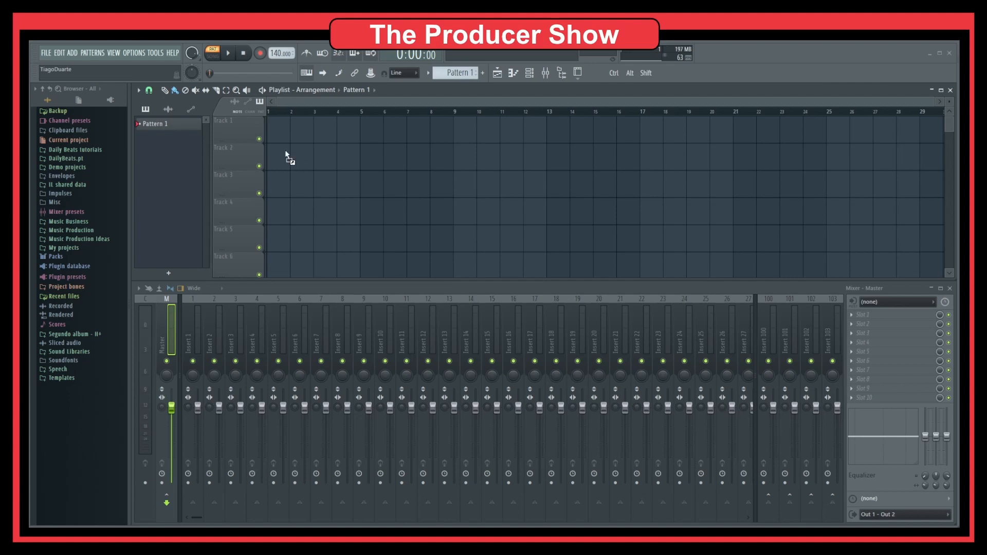
- Import the audio file 794 - agent mix.wav onto Track 1 at the start of the playlist
left_click_drag(285, 149, 273, 136)
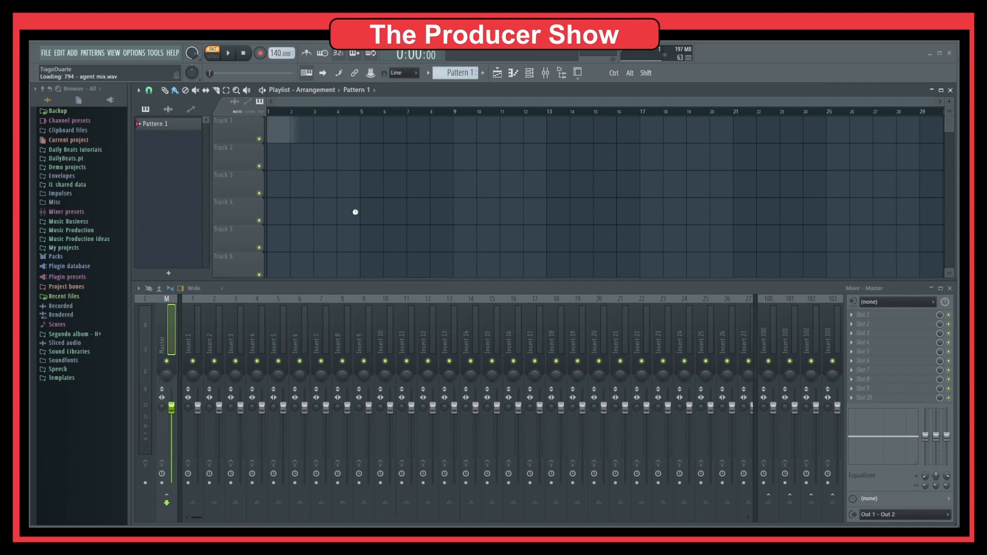
scroll(379, 199, "down", 6)
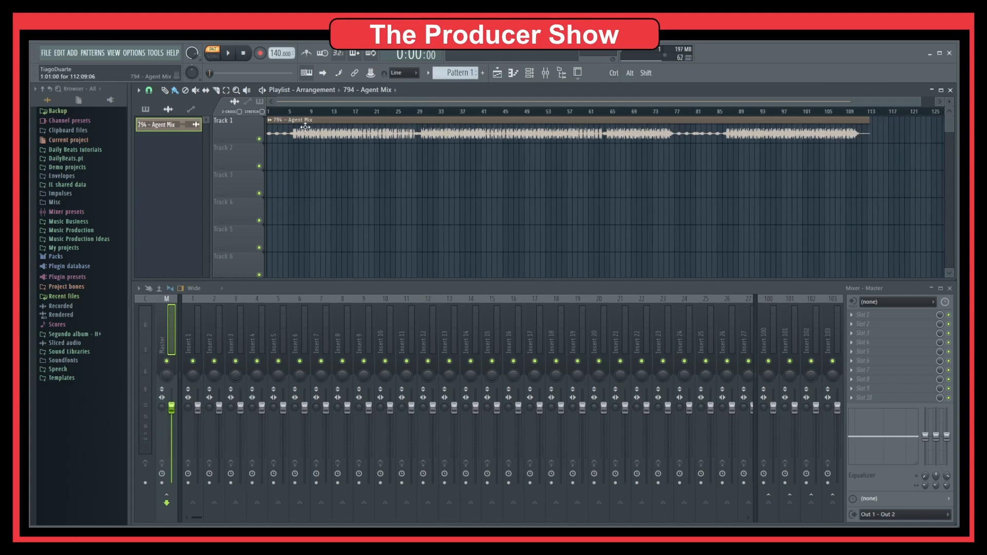
- Position the playhead at bar 6, where the louder section begins, play it briefly, and examine the waveform on Track 1 up close
left_click(272, 113)
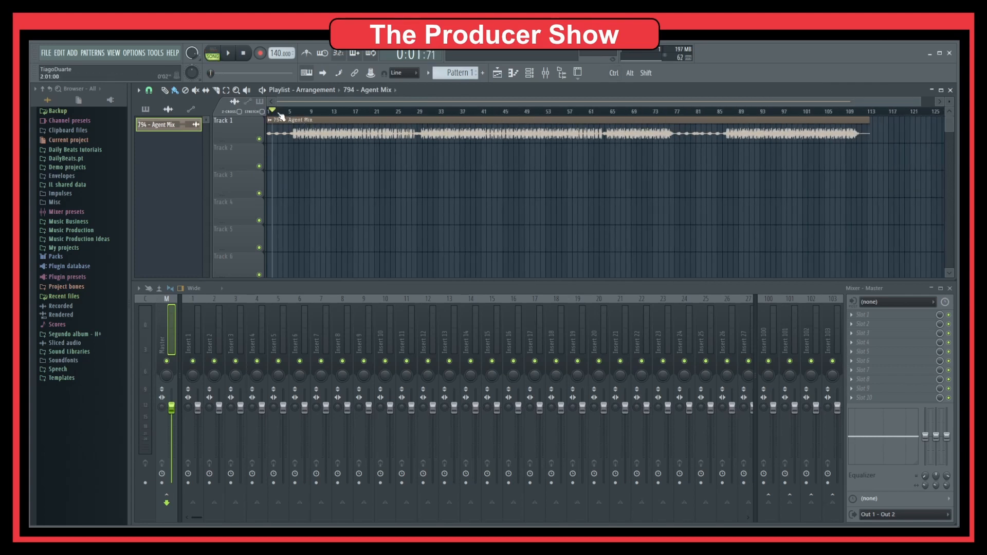
left_click_drag(282, 113, 294, 113)
key("space")
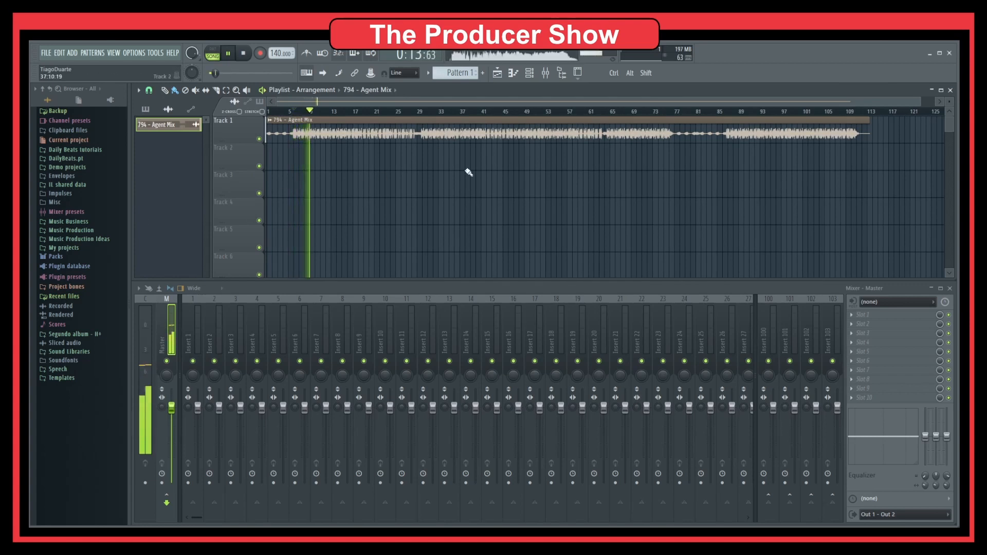
key("space")
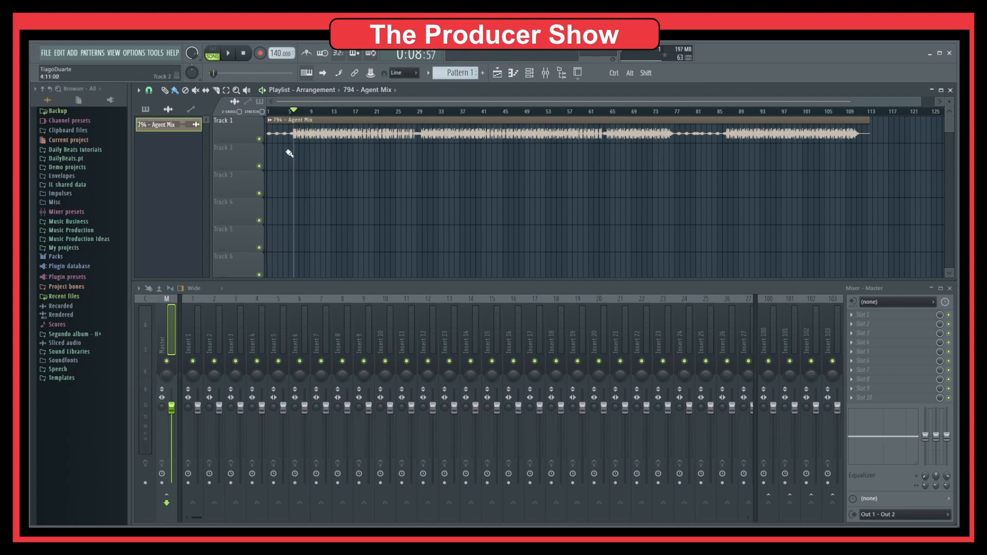
scroll(289, 153, "up", 5)
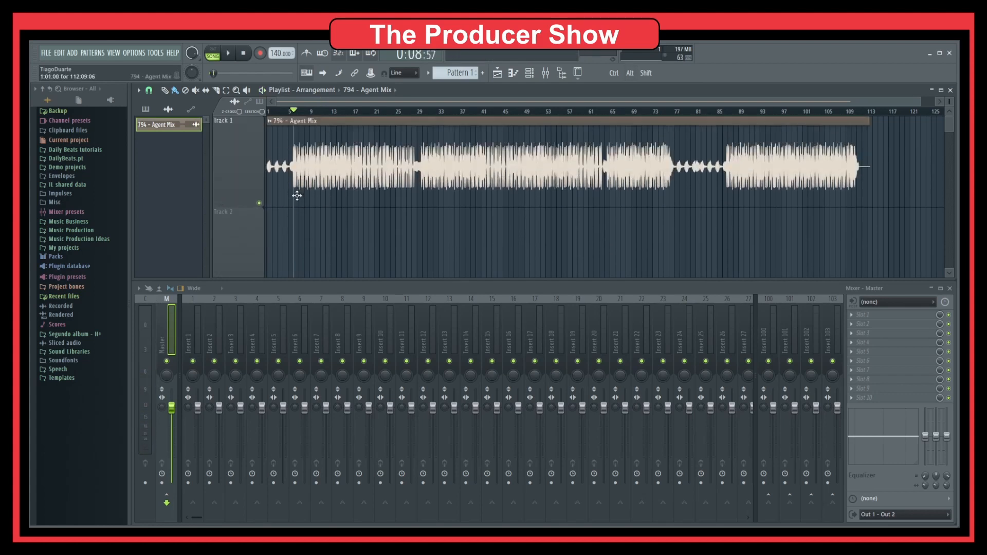
scroll(296, 195, "up", 5, "ctrl")
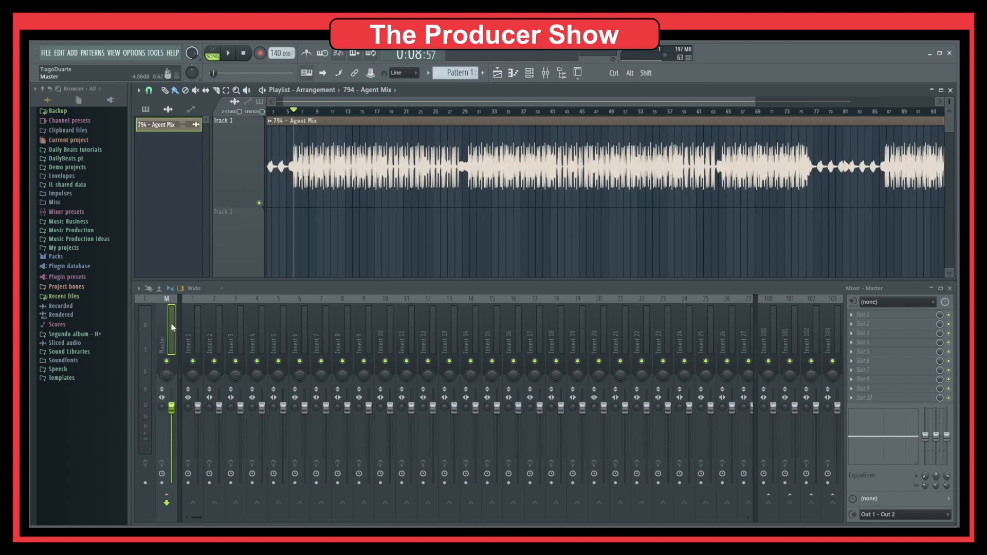
- Load Patcher into the first effect slot of the Master track and apply its Mid-Side Eq preset
left_click(870, 321)
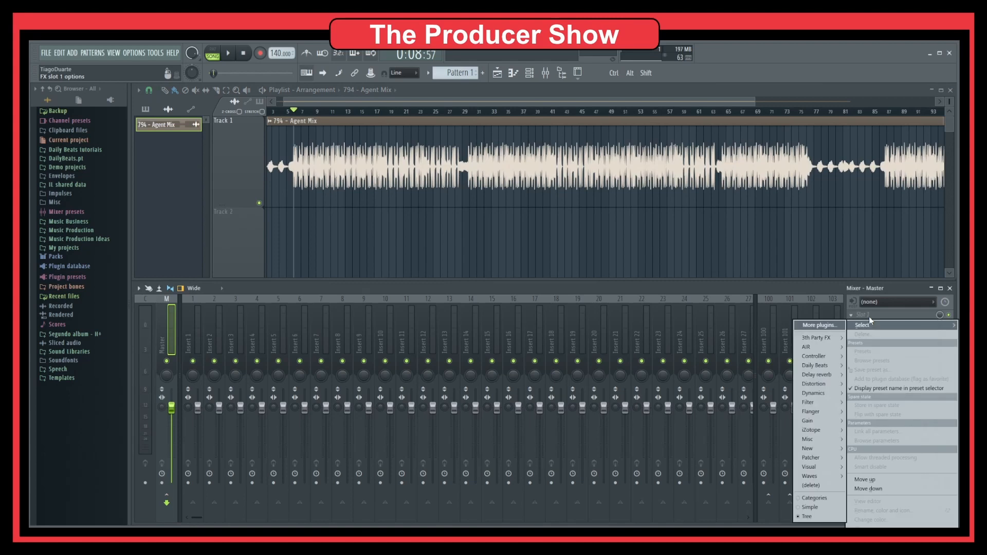
left_click(821, 459)
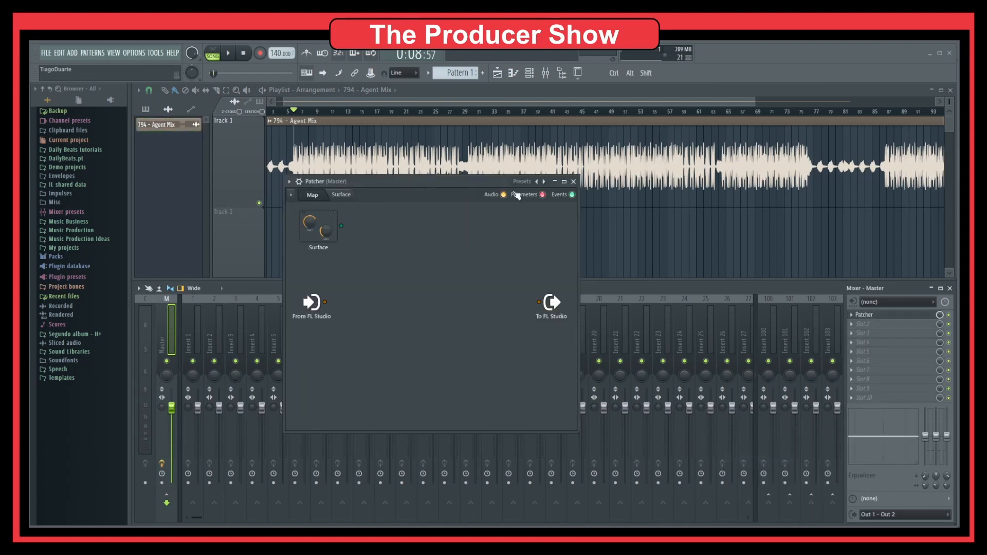
left_click(535, 183)
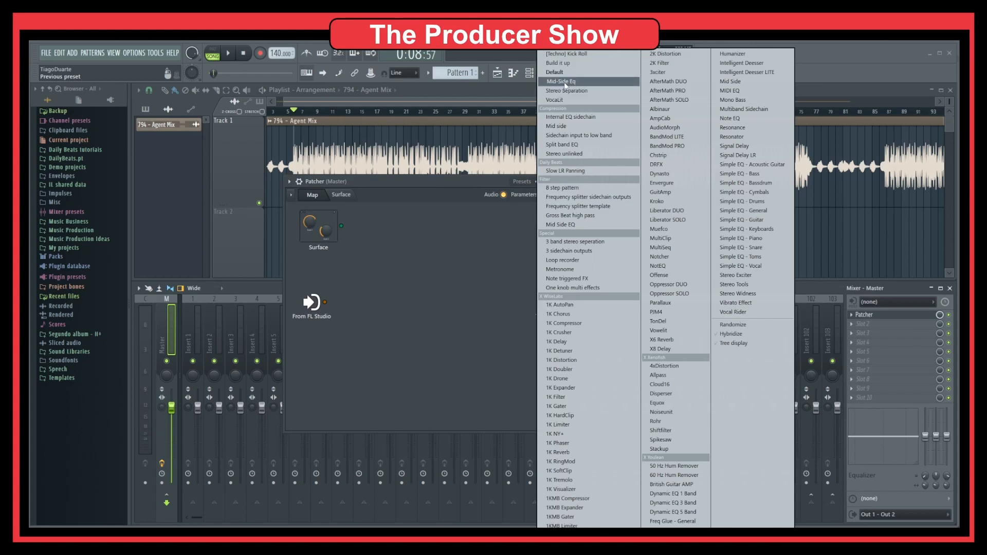
left_click(571, 82)
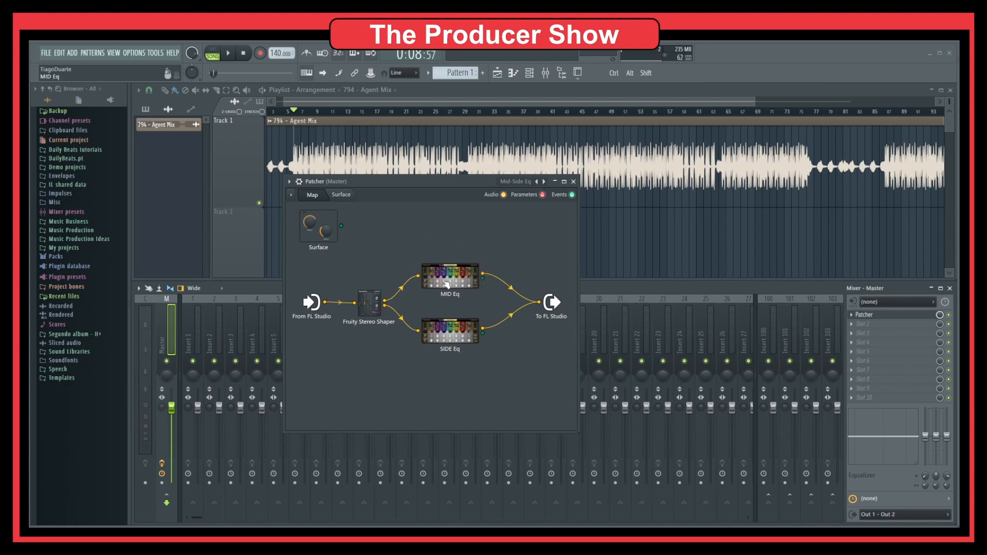
- Try adding the iZotope Vinyl effect to the Patcher map above the MID Eq and delete it again
right_click(406, 225)
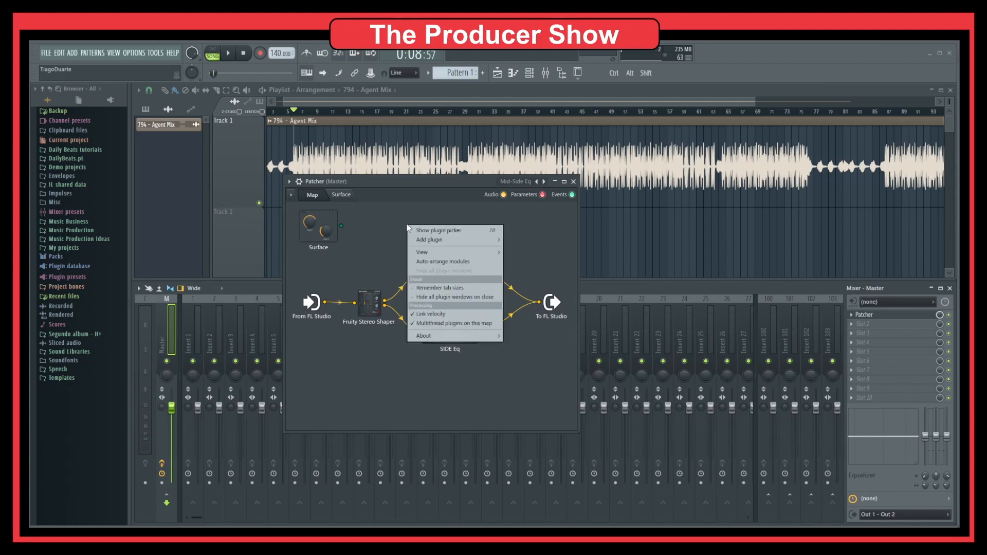
mouse_move(421, 240)
mouse_move(542, 288)
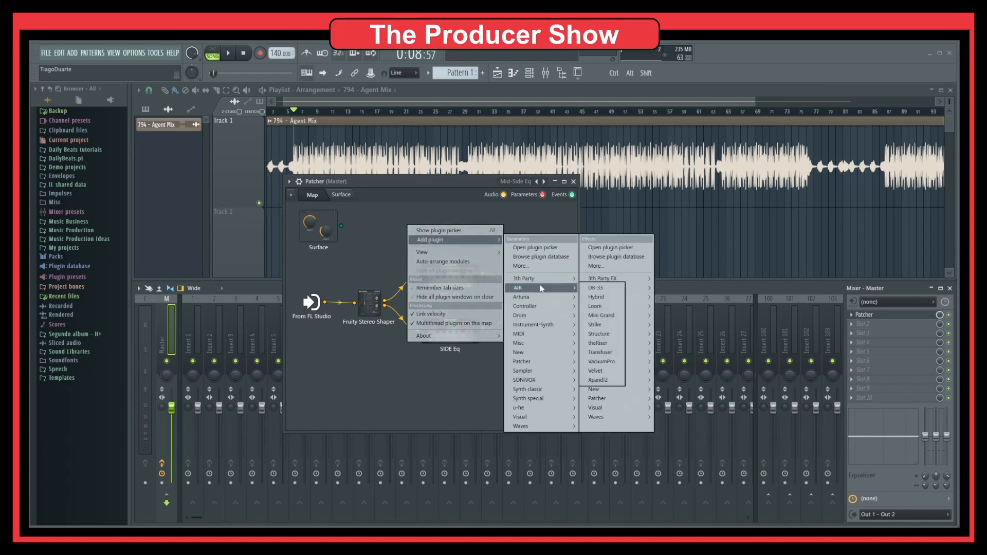
mouse_move(626, 281)
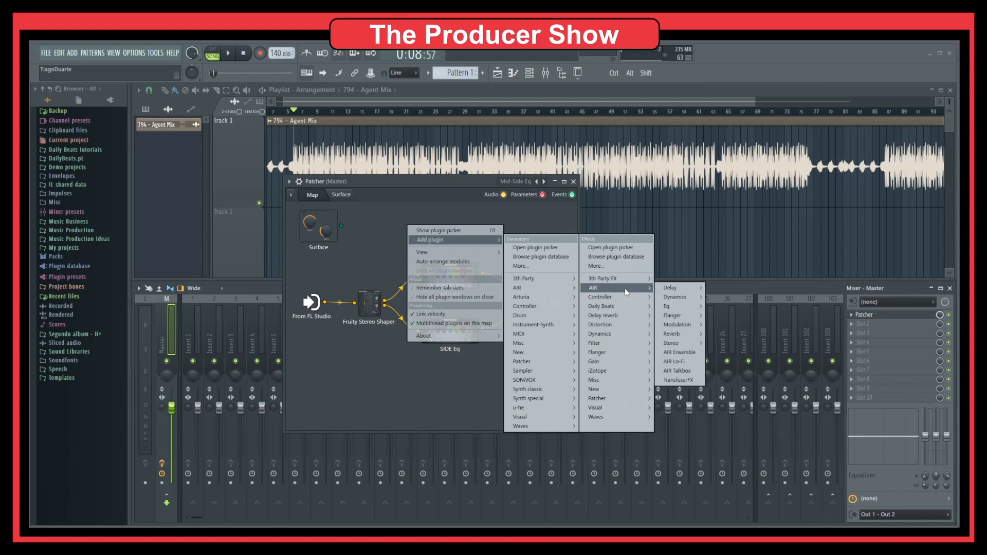
mouse_move(616, 317)
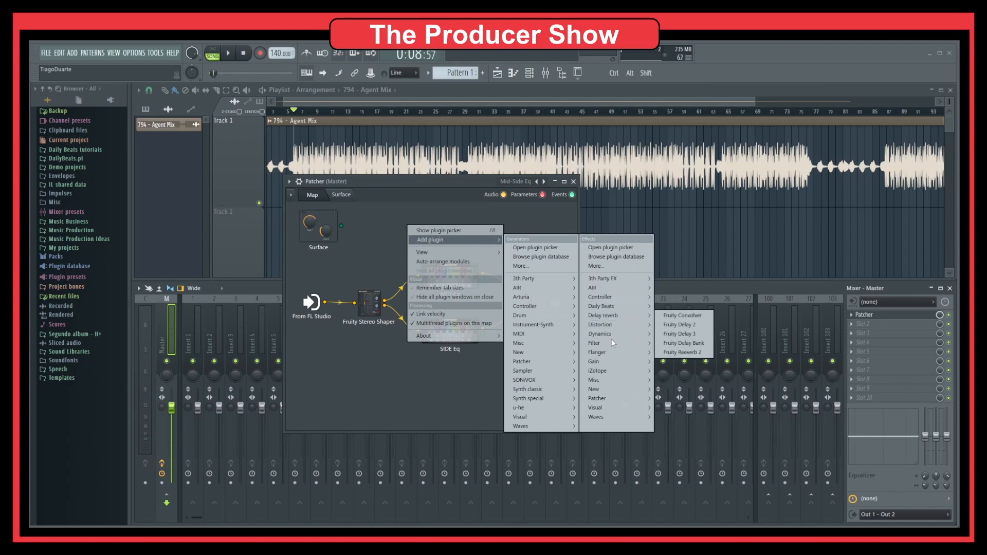
mouse_move(605, 371)
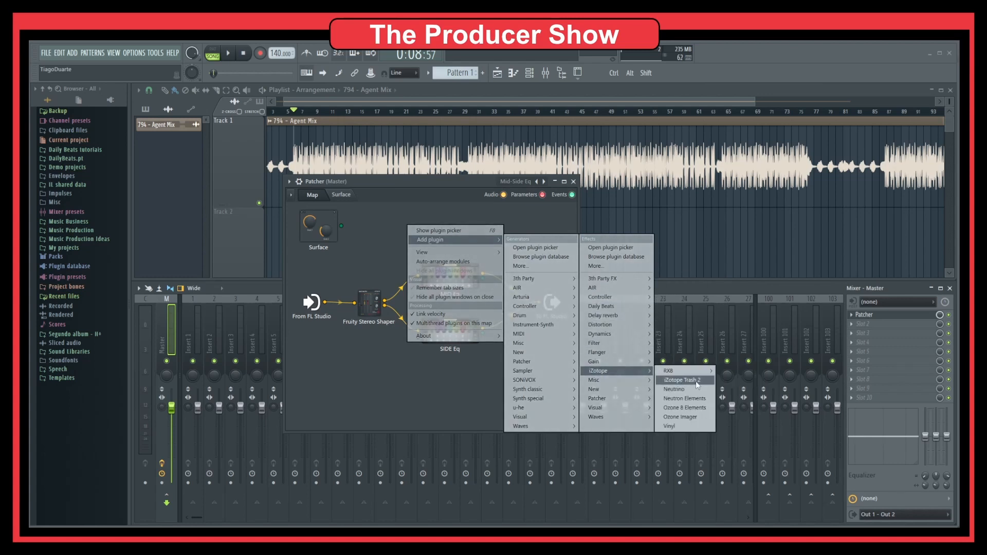
left_click(684, 426)
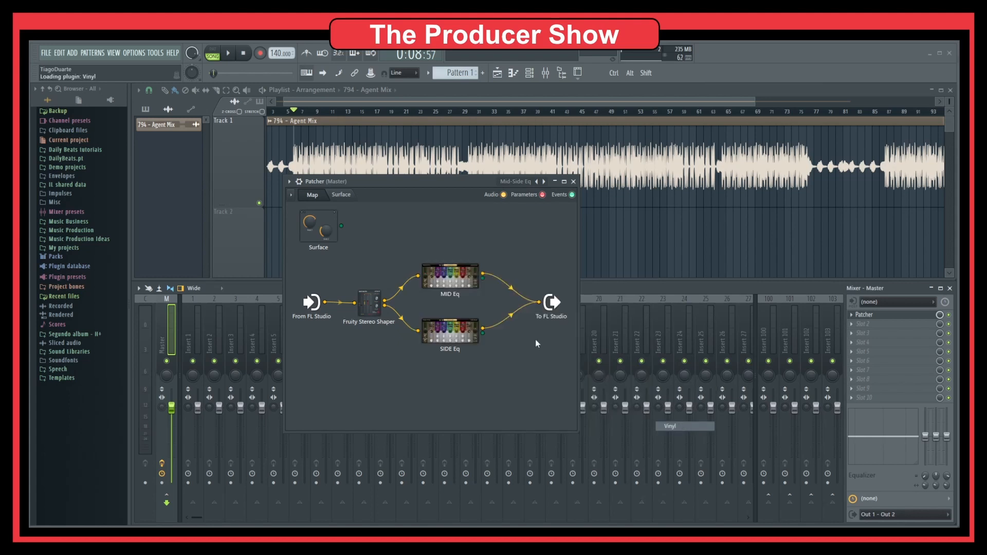
left_click_drag(422, 308, 419, 232)
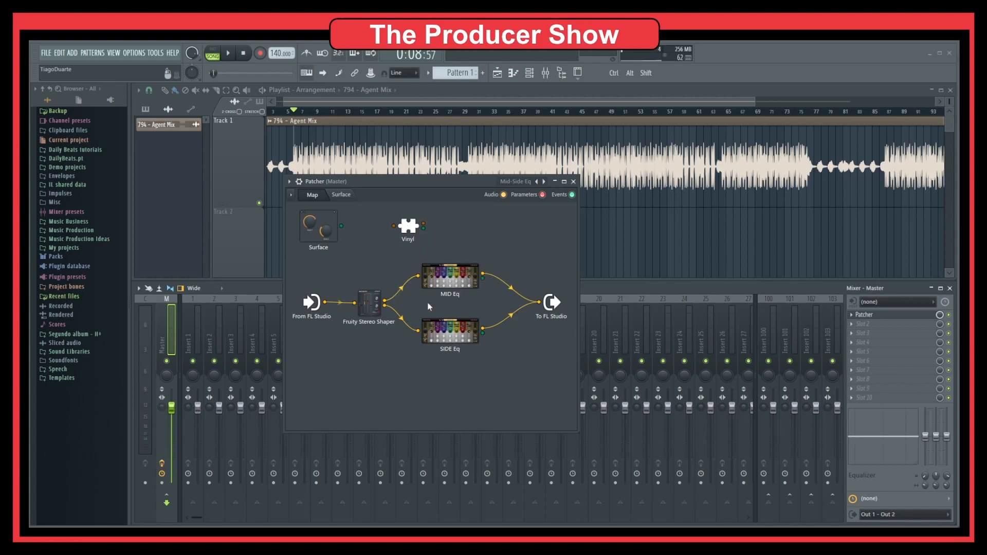
right_click(409, 226)
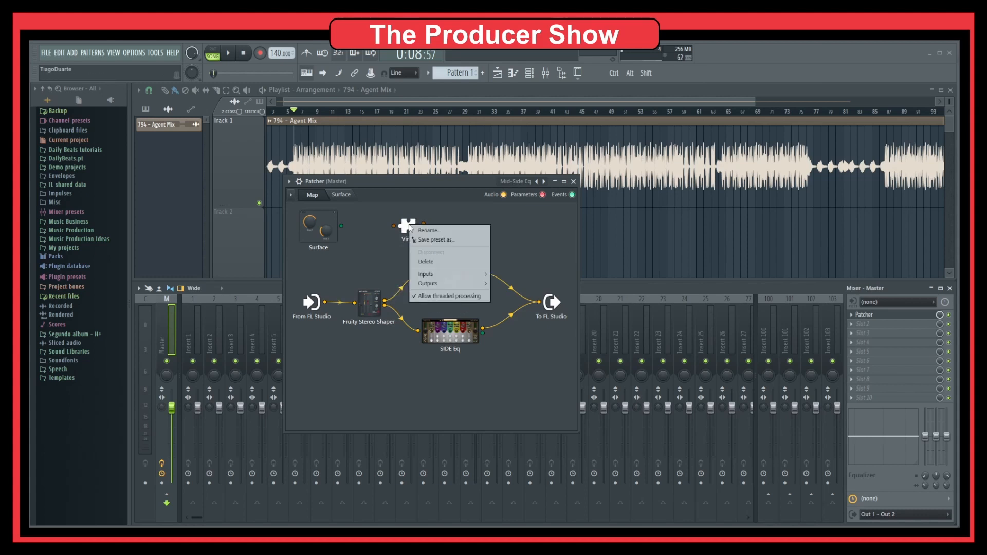
left_click(437, 263)
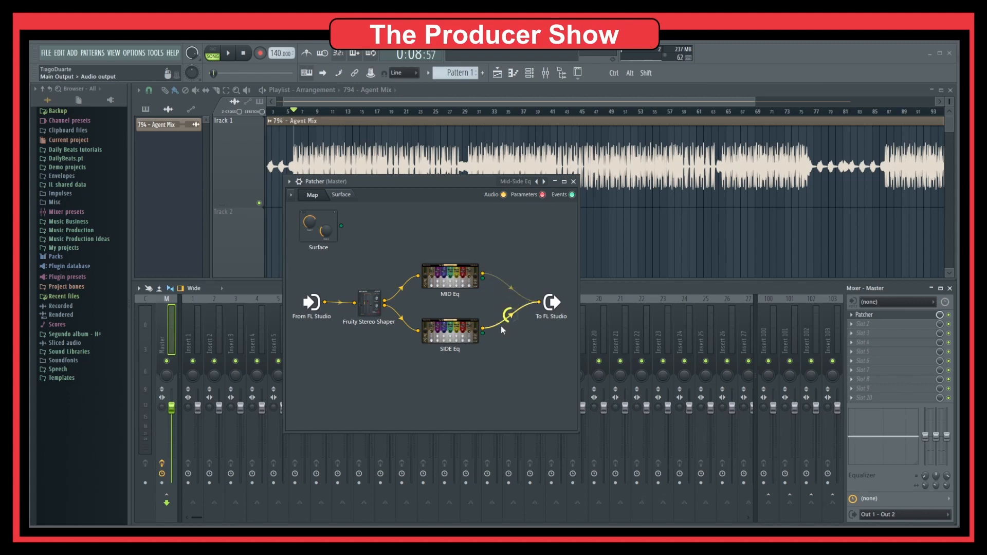
- Play the song twice from bar 6 to listen to the side signal, stopping after each short passage
key("space")
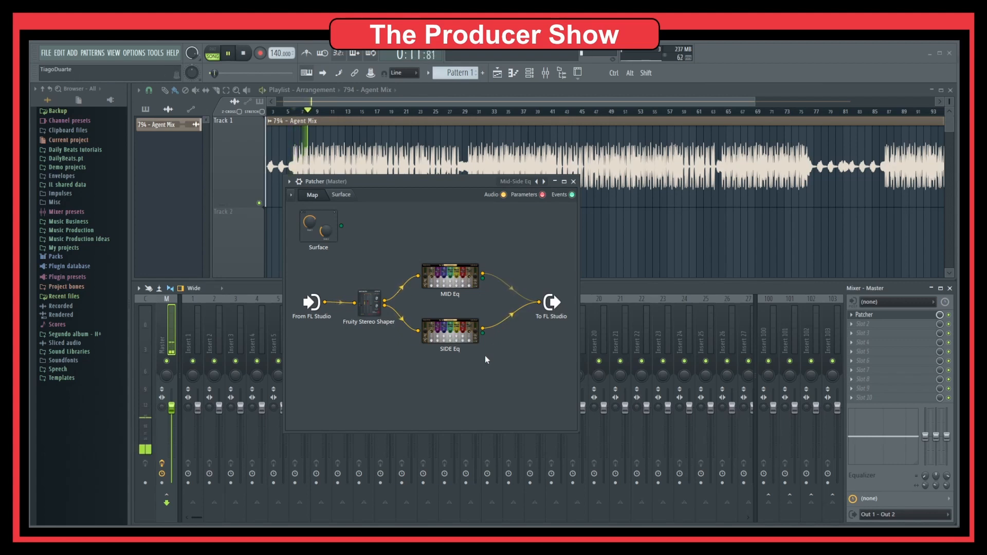
key("space")
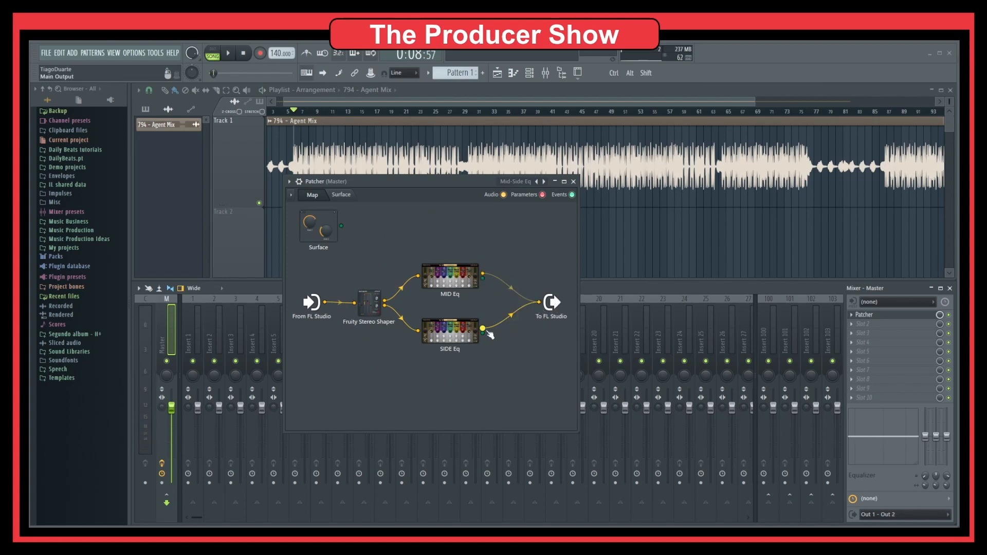
key("space")
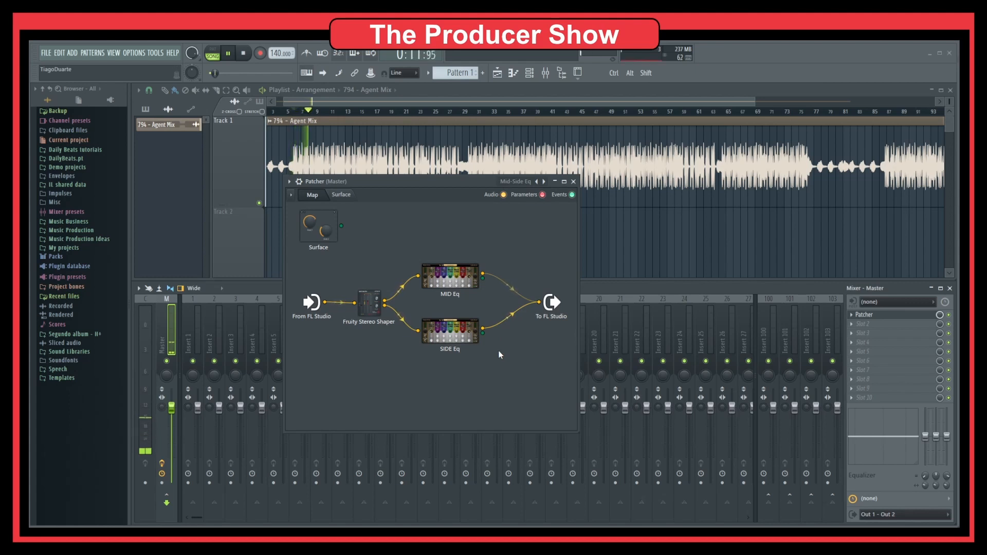
key("space")
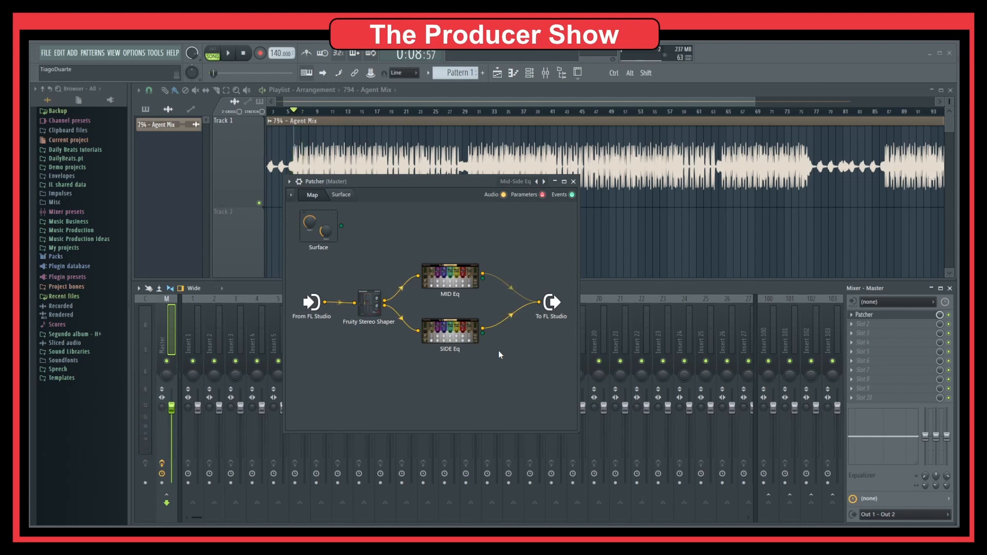
- Open the SIDE Eq, turn on its high-pass filter, and raise the filter frequency to about 657 Hz
double_click(450, 334)
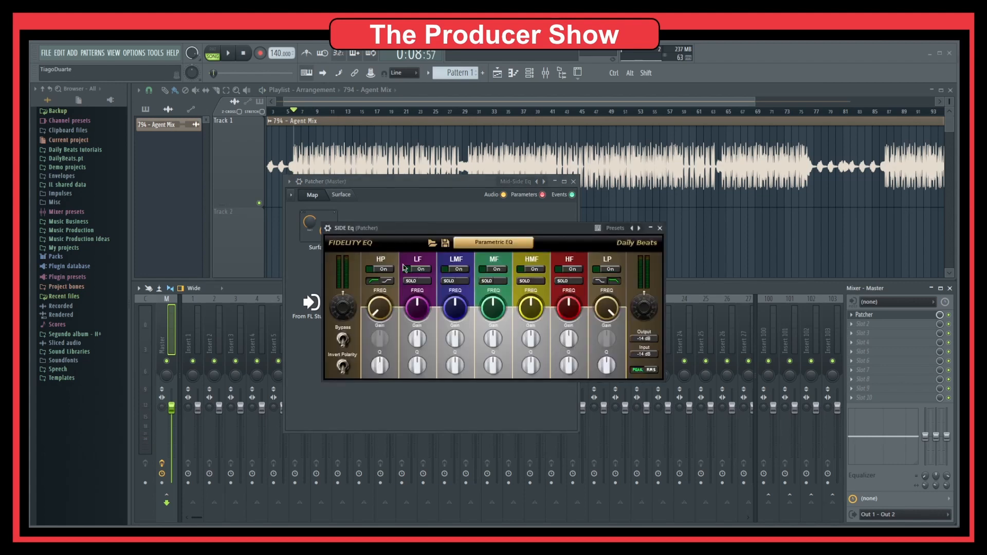
left_click_drag(410, 231, 320, 169)
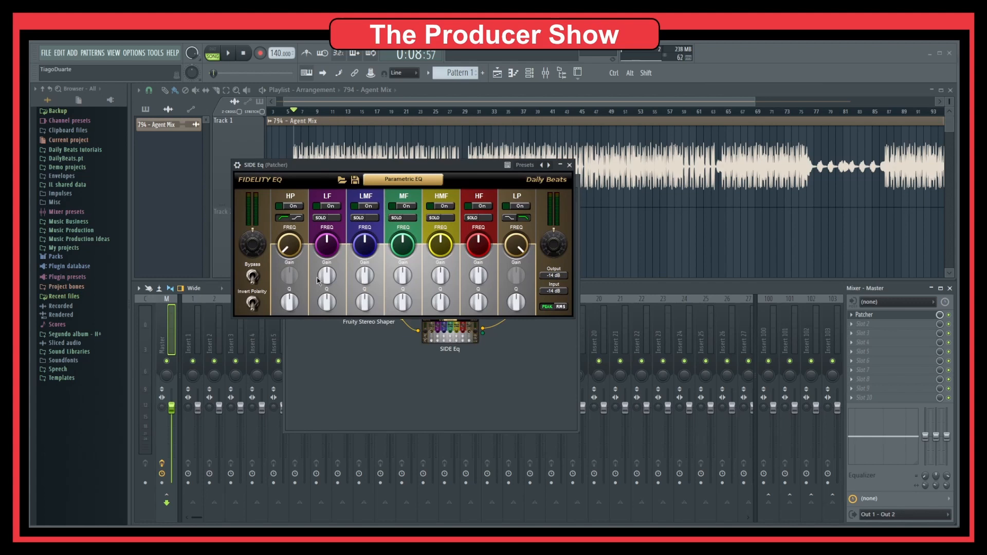
left_click(289, 206)
mouse_move(296, 254)
left_mouse_down()
mouse_move(289, 229)
mouse_move(294, 250)
left_mouse_up()
- Play the song and compare the side signal with the SIDE Eq bypassed and active, leaving the bypass off
key("space")
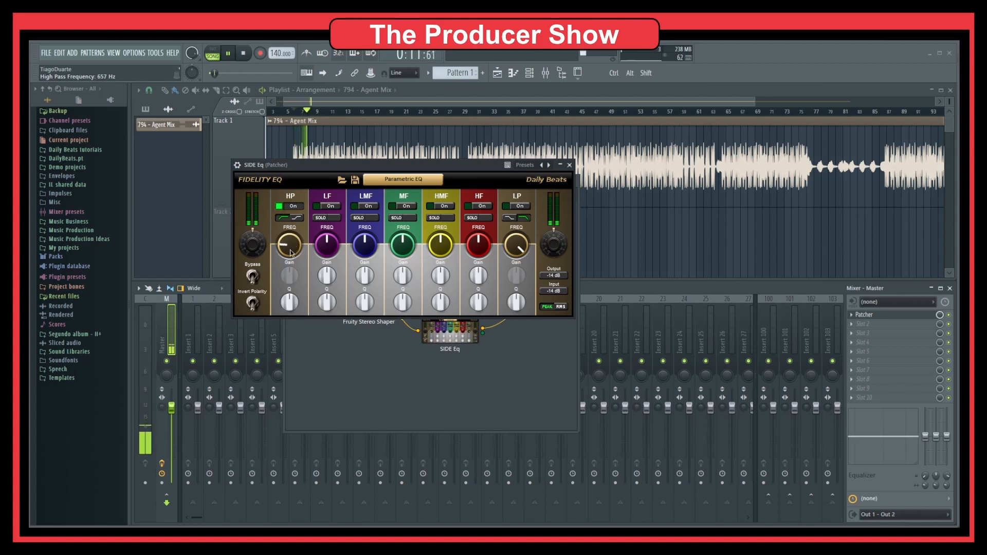
left_click(252, 277)
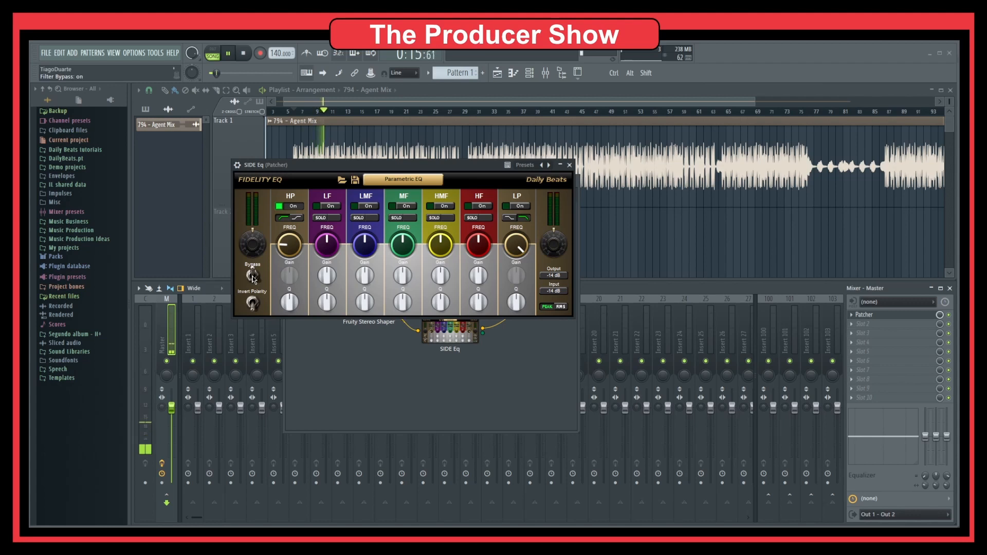
left_click(253, 276)
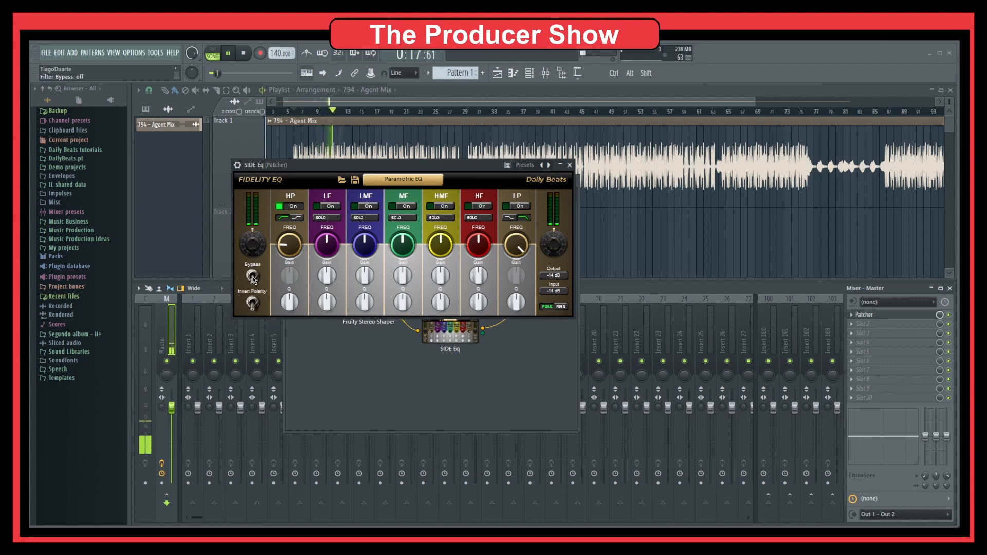
- Turn on the SIDE Eq's LP band as a shelf, set it to about 6382 Hz with raised gain, and compare it bypassed and active during playback
key("space")
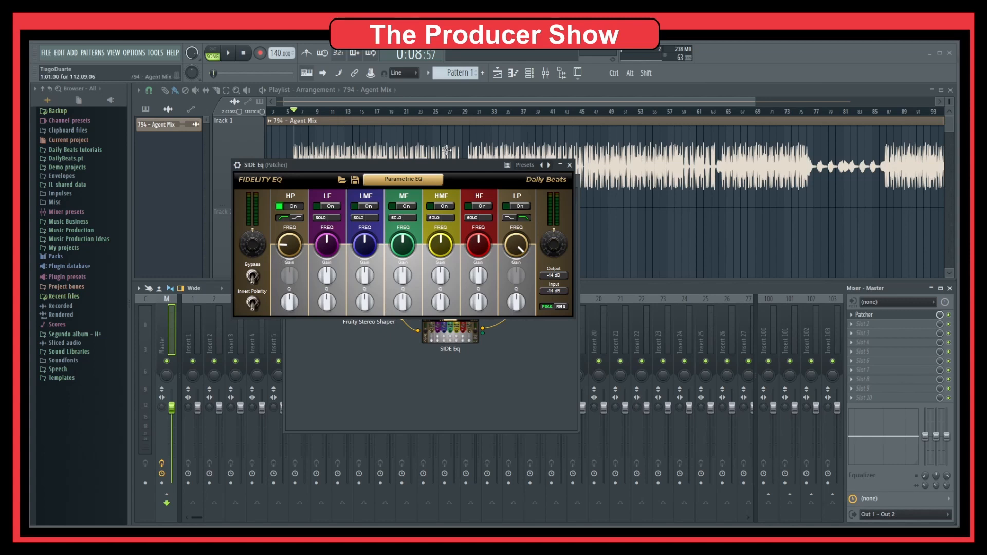
left_click(518, 207)
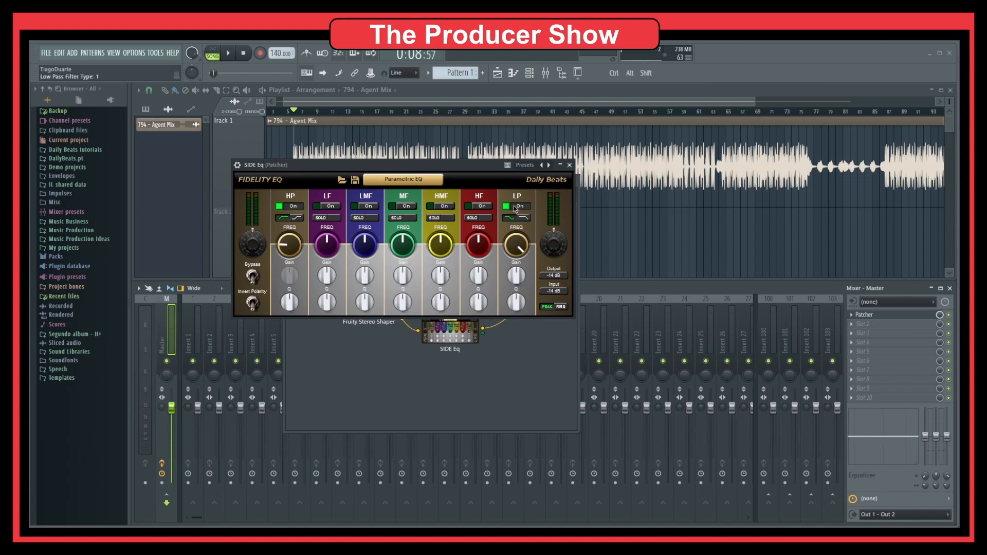
left_click_drag(520, 243, 519, 281)
key("space")
left_click_drag(519, 283, 525, 262)
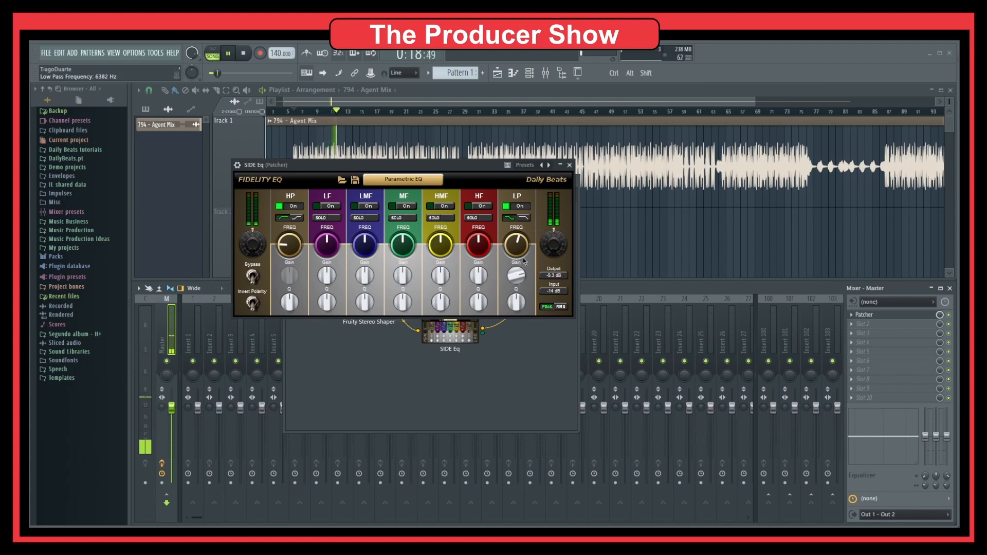
left_click(253, 277)
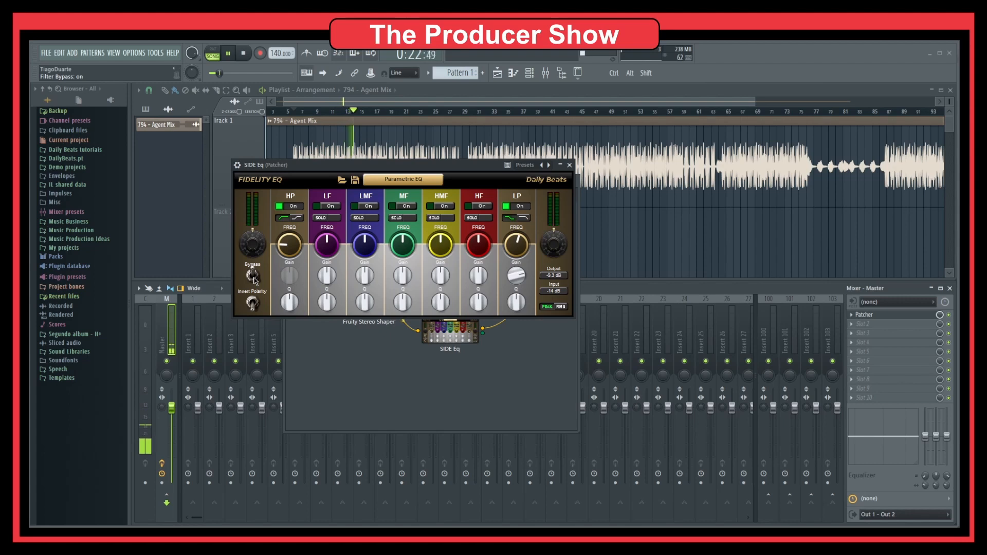
left_click(254, 278)
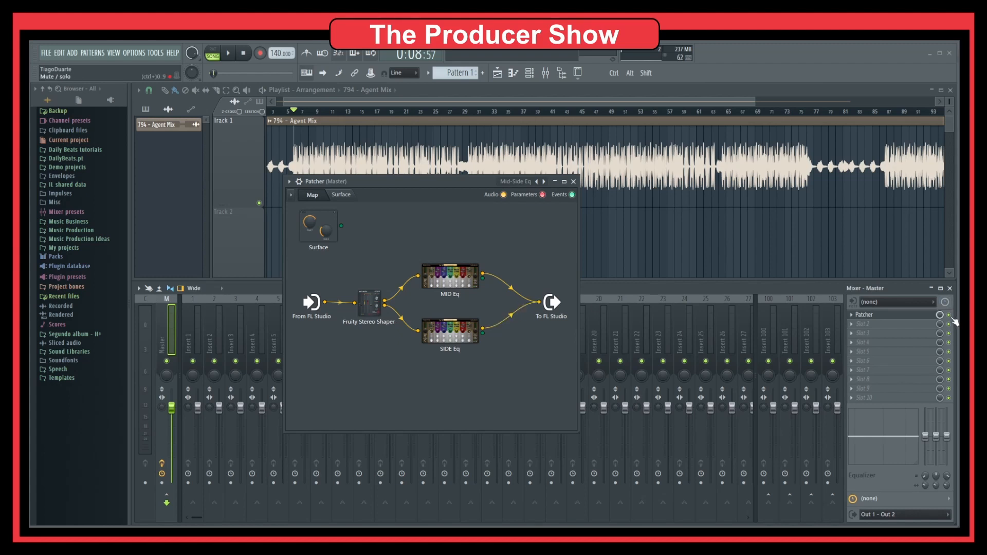
- Play the song twice from bar 6 to compare the master with the Patcher effect turned off and on
key("space")
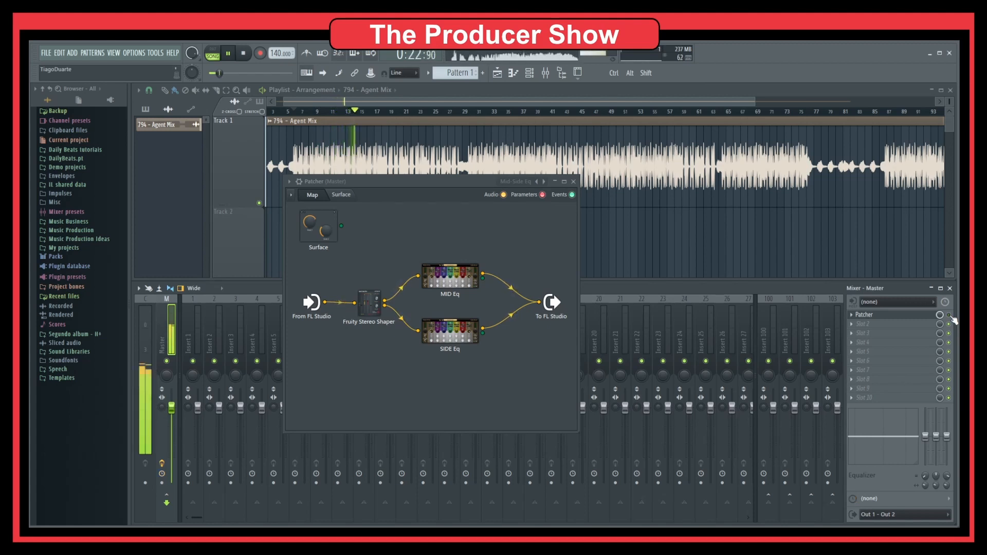
key("space")
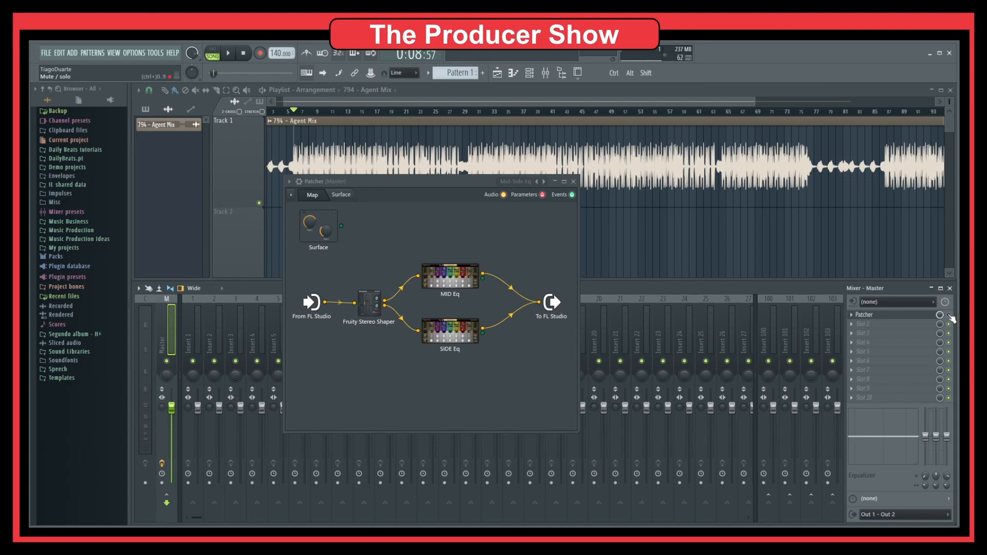
key("space")
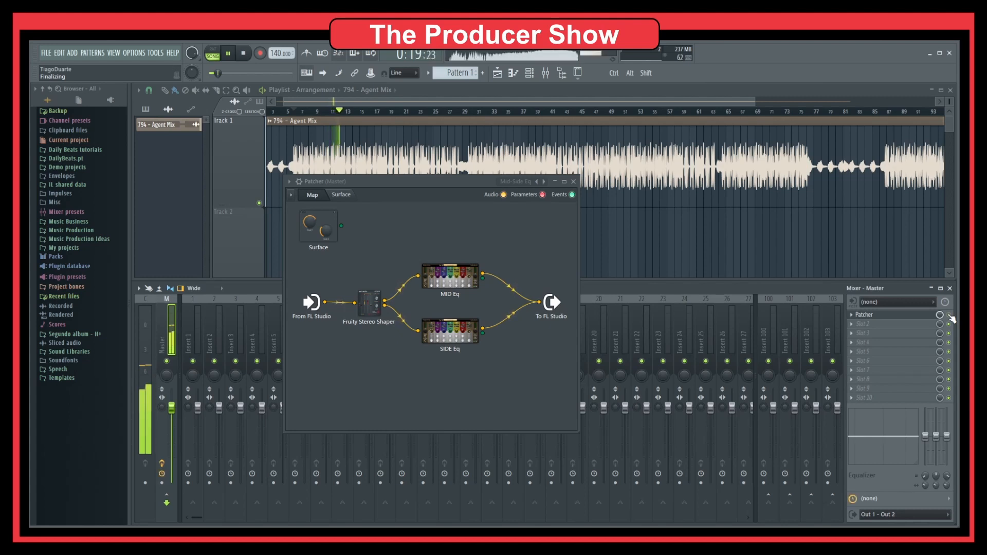
key("space")
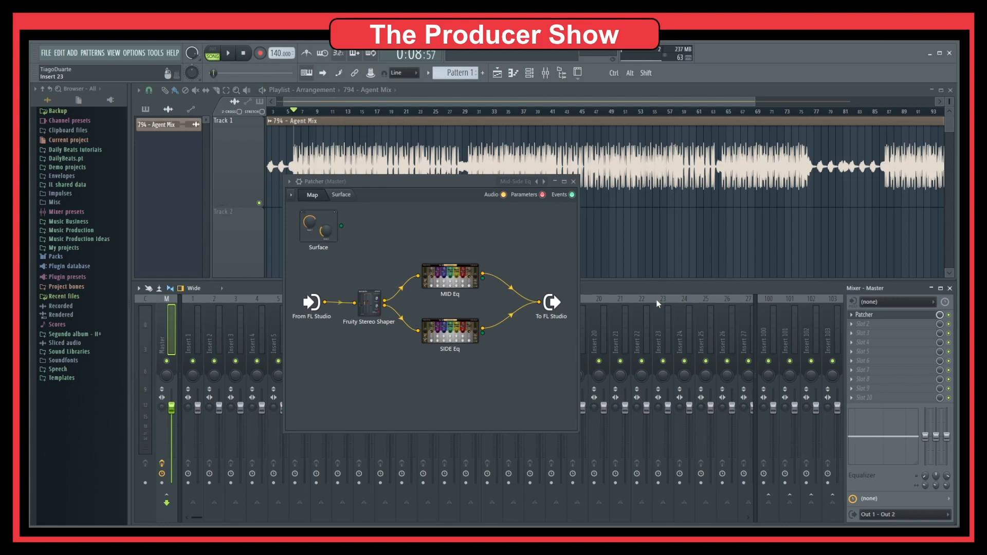
- Mute the SIDE Eq's output connection in the Patcher map, open the MID Eq, and play a short passage of the mid signal
left_click(515, 319)
left_click(459, 288)
key("space")
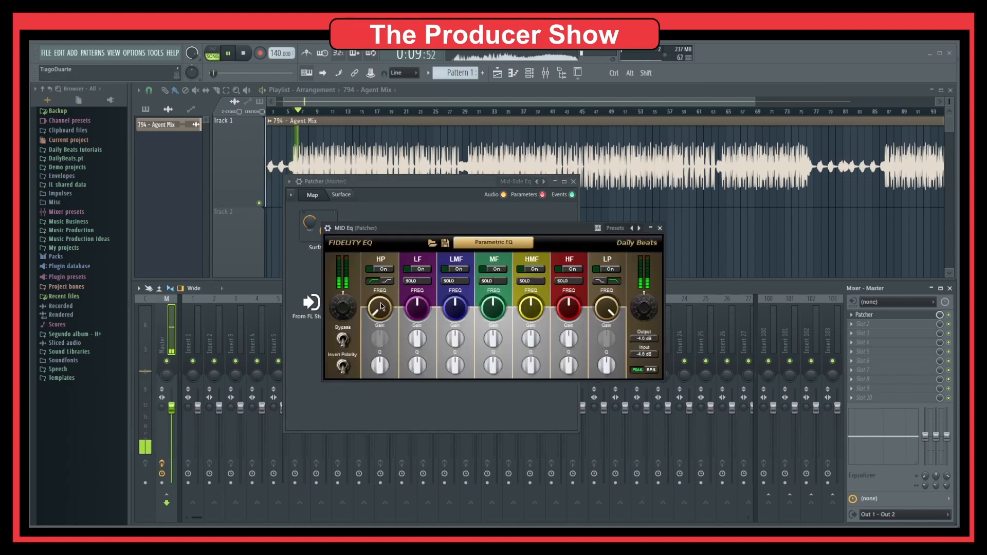
key("space")
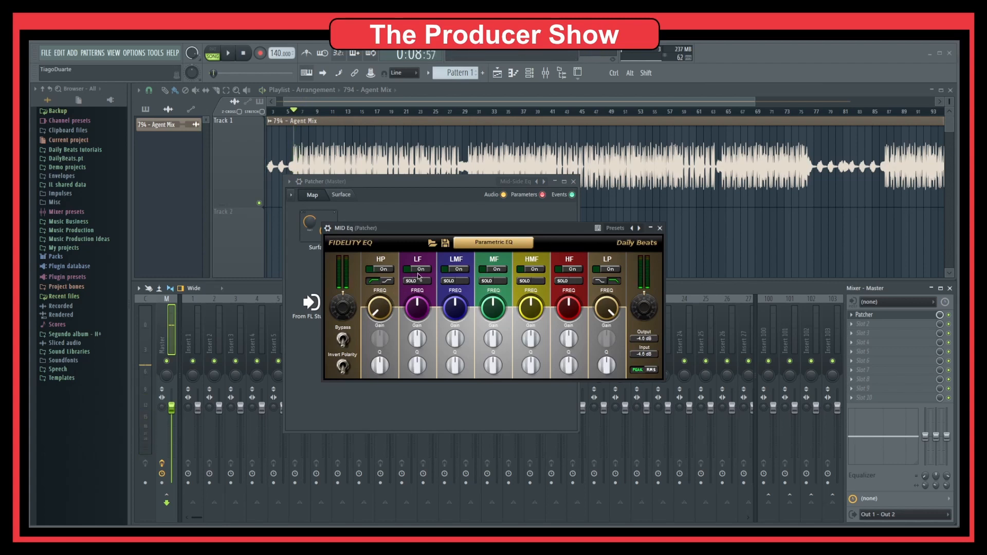
- During playback, turn on the MID Eq's LF band, set its frequency to about 91 Hz, and boost it by 1 dB
left_click(417, 270)
key("space")
left_click_drag(410, 285, 424, 355)
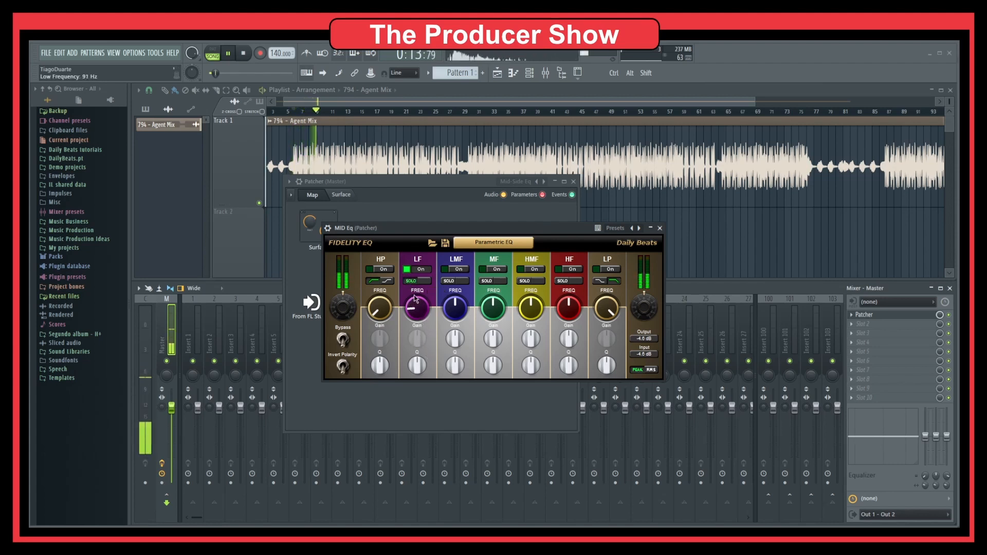
left_click_drag(418, 347, 418, 341)
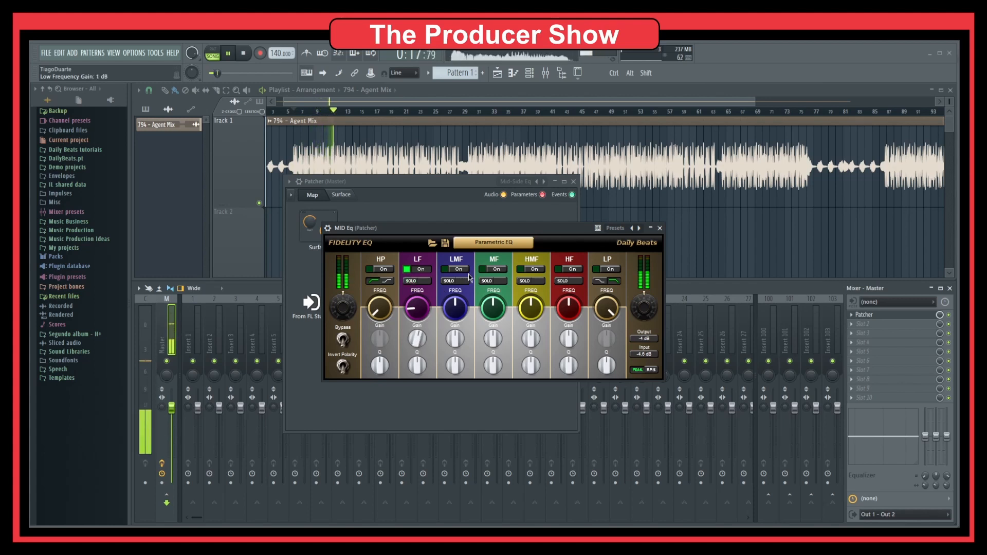
- Turn on the MID Eq's MF and HF bands, lower their frequencies, and boost MF by 2 dB and HF by 1 dB
left_click(483, 281)
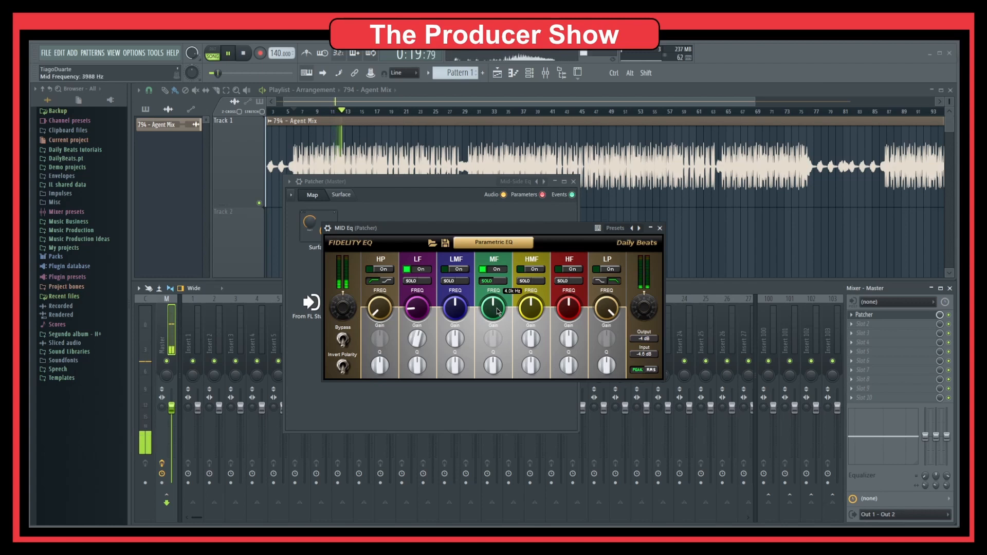
left_click_drag(497, 307, 493, 339)
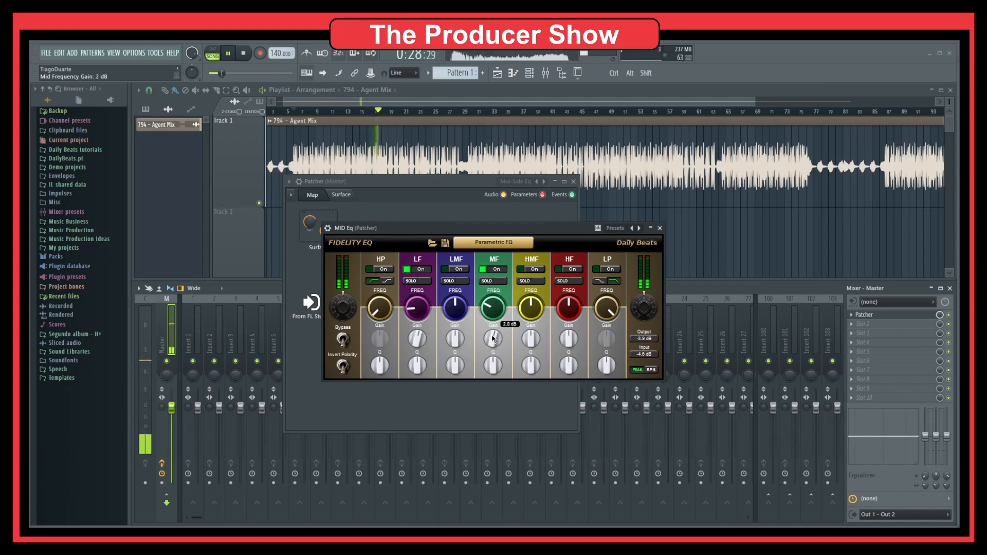
left_click(574, 270)
left_click_drag(569, 308, 569, 339)
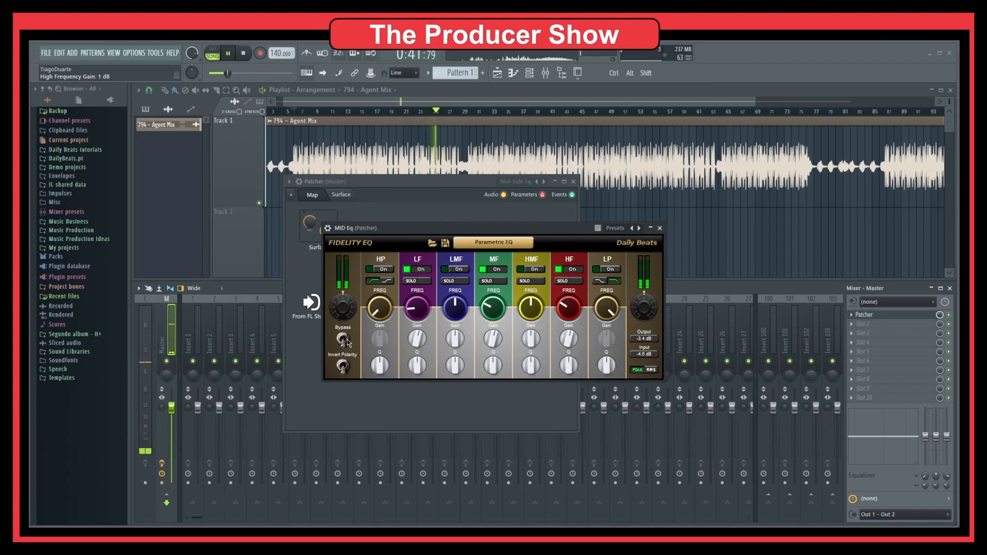
- Compare the sound with the MID Eq bypassed and active, close it, and replay the song with Patcher turned off and on
left_click(347, 340)
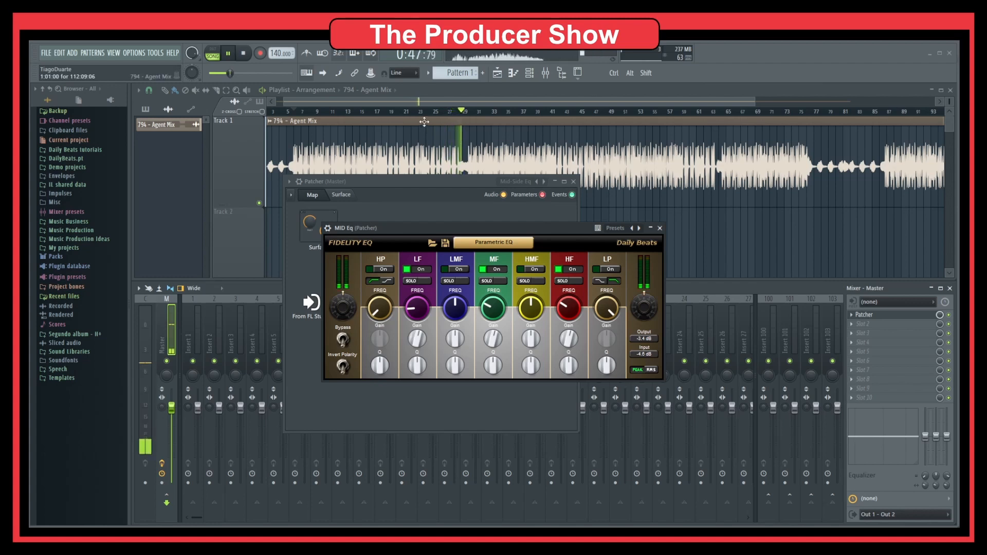
left_click(660, 227)
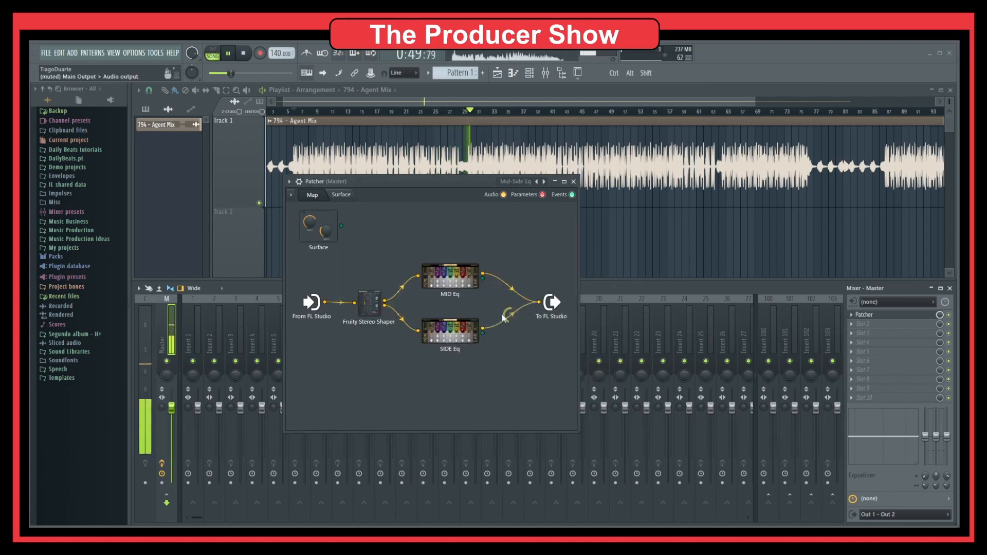
key("space")
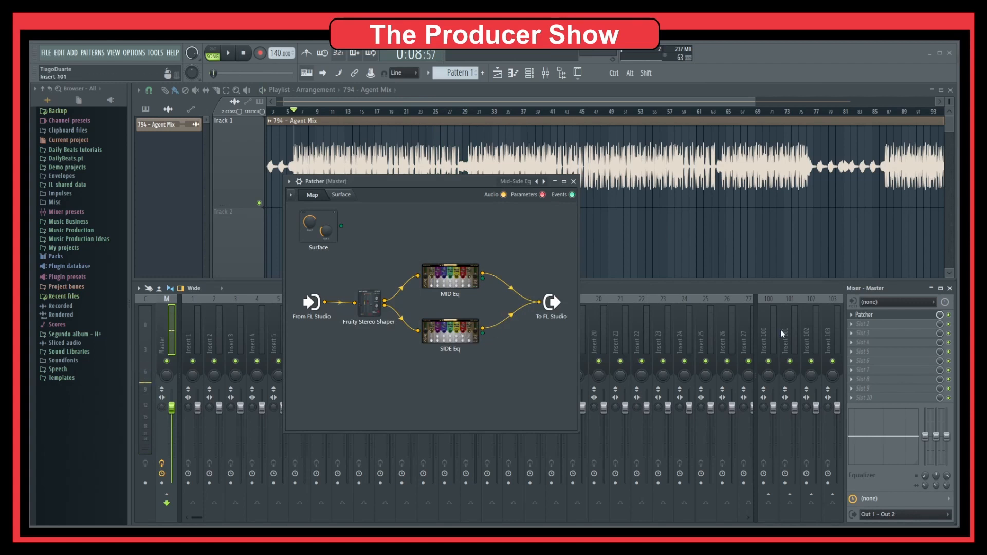
key("space")
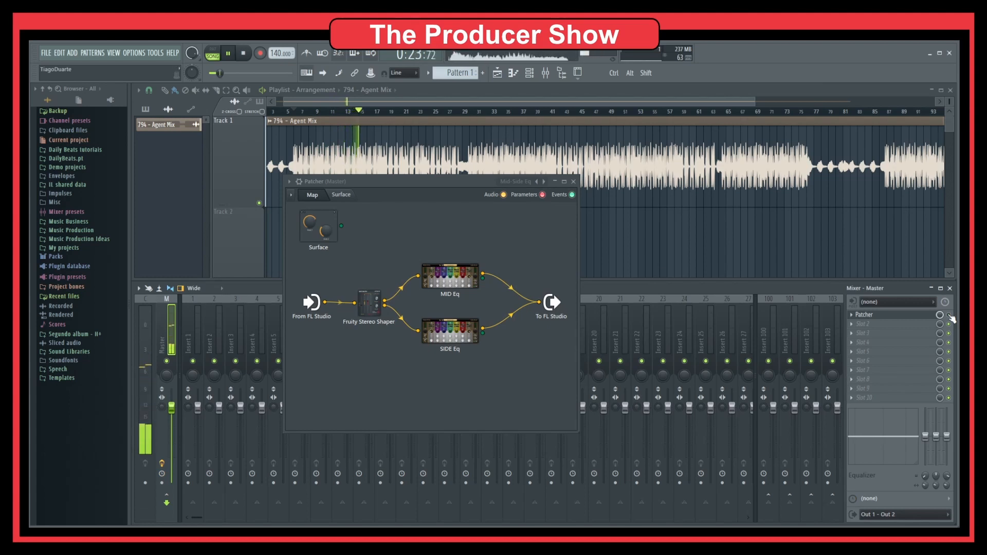
key("space")
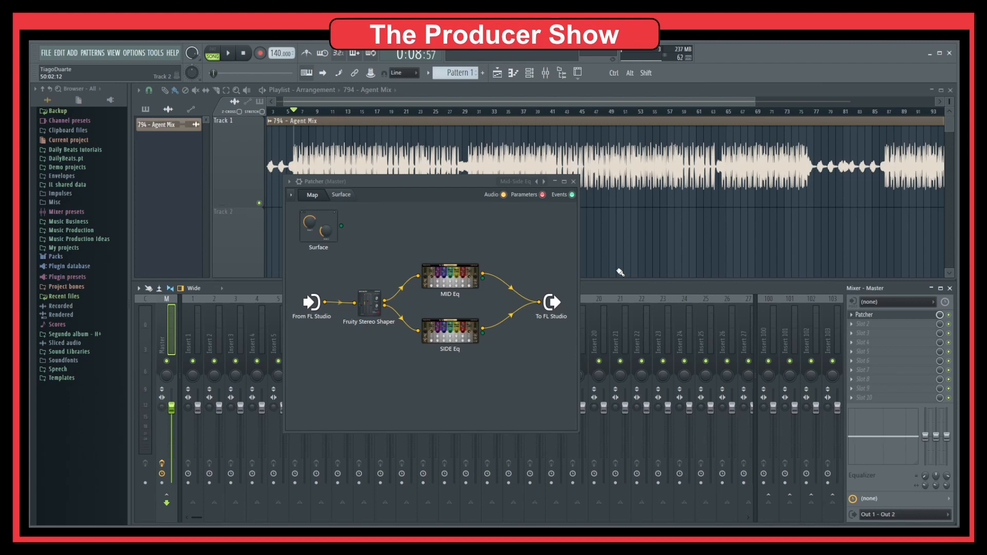
- Open the SIDE Eq, try soloing its MF band, turn the solo and the band off again, and close the equalizer
left_click(451, 332)
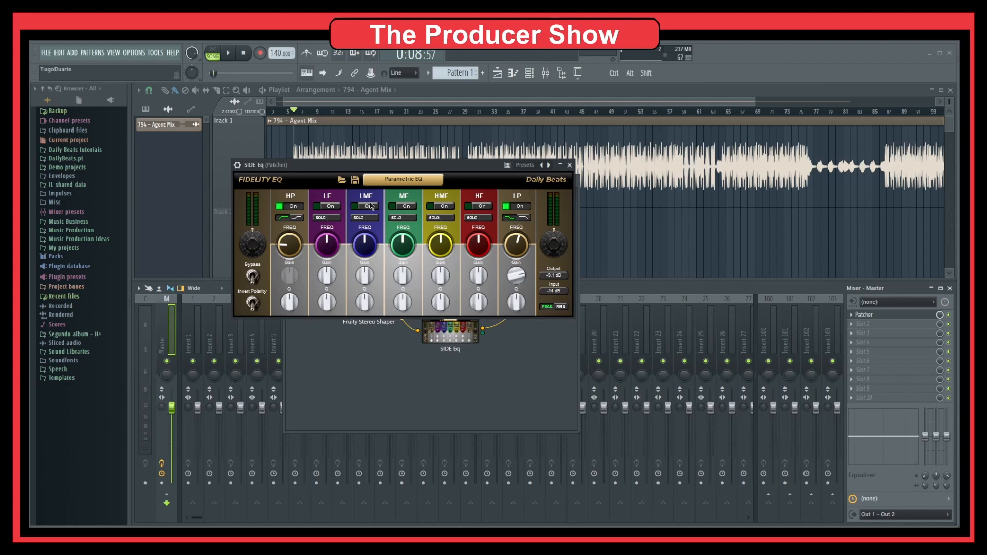
left_click(408, 218)
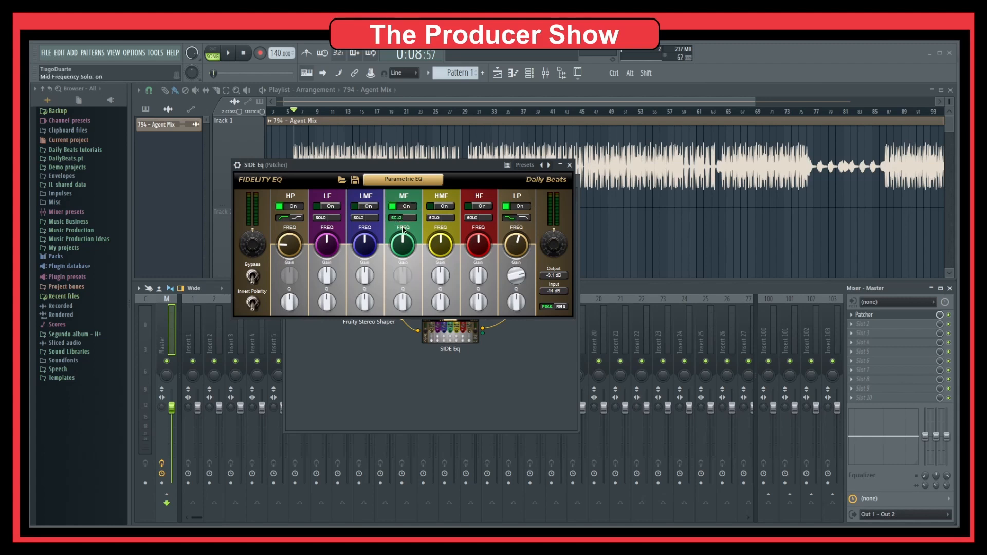
left_click(409, 218)
left_click(407, 206)
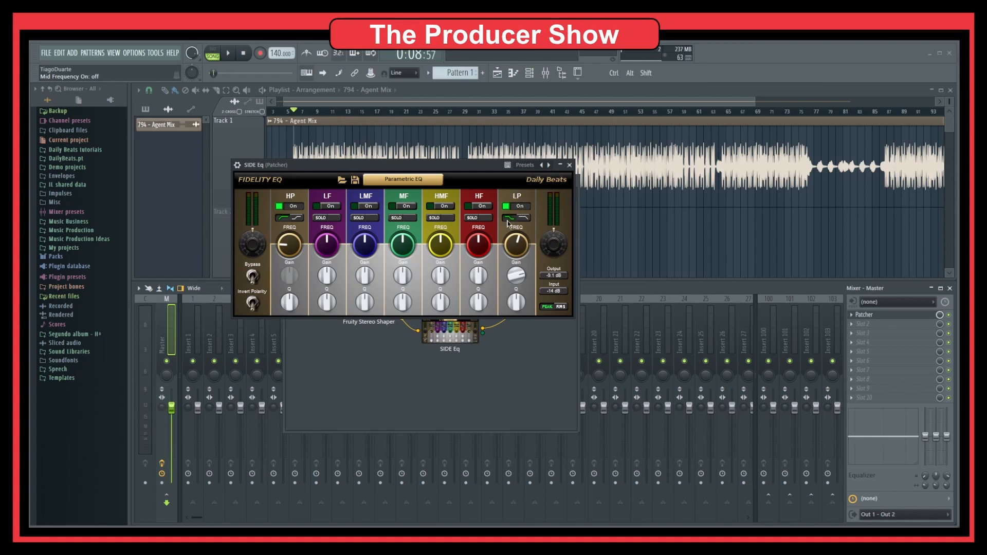
left_click(570, 165)
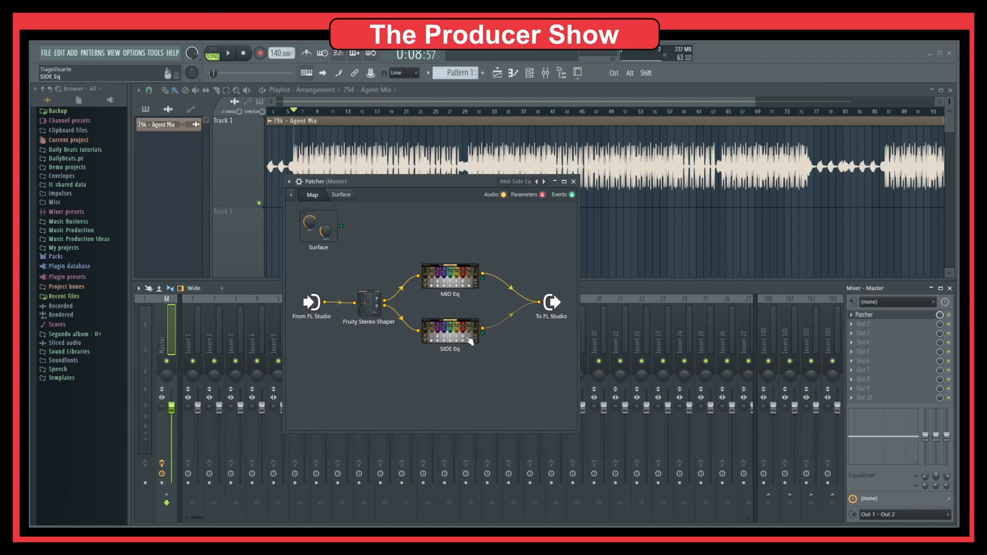
- Review the MID Eq's settings, and close both the equalizer and the Patcher window
double_click(455, 286)
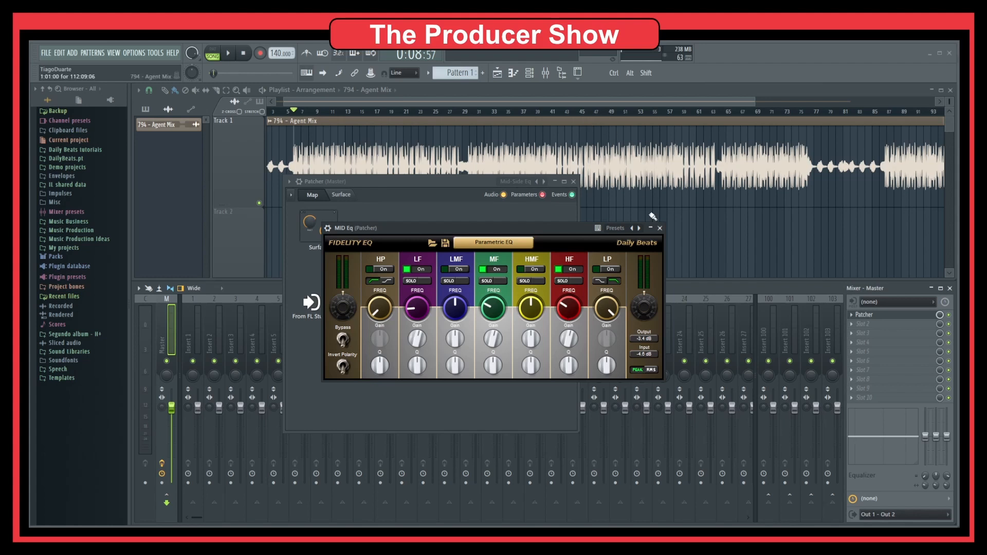
left_click(659, 228)
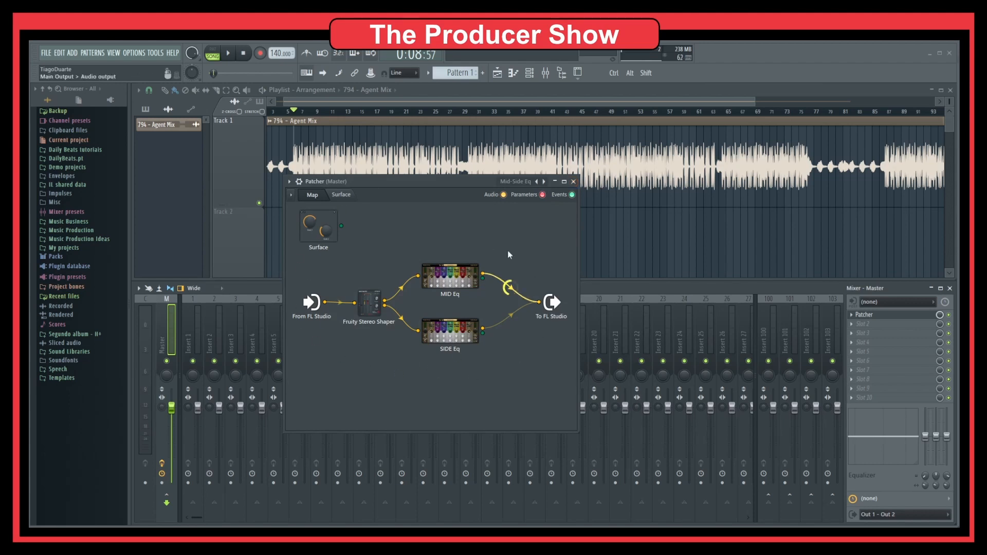
left_click(573, 183)
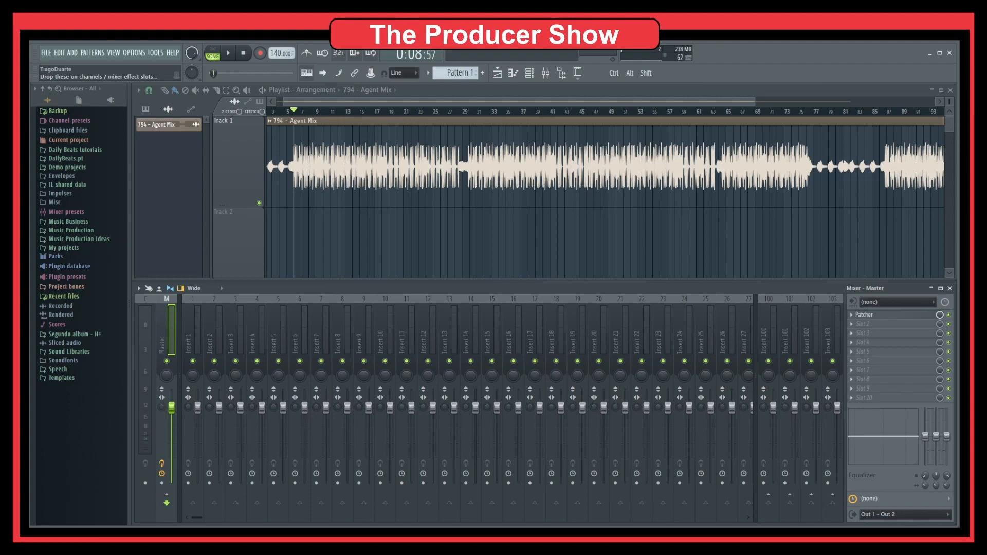